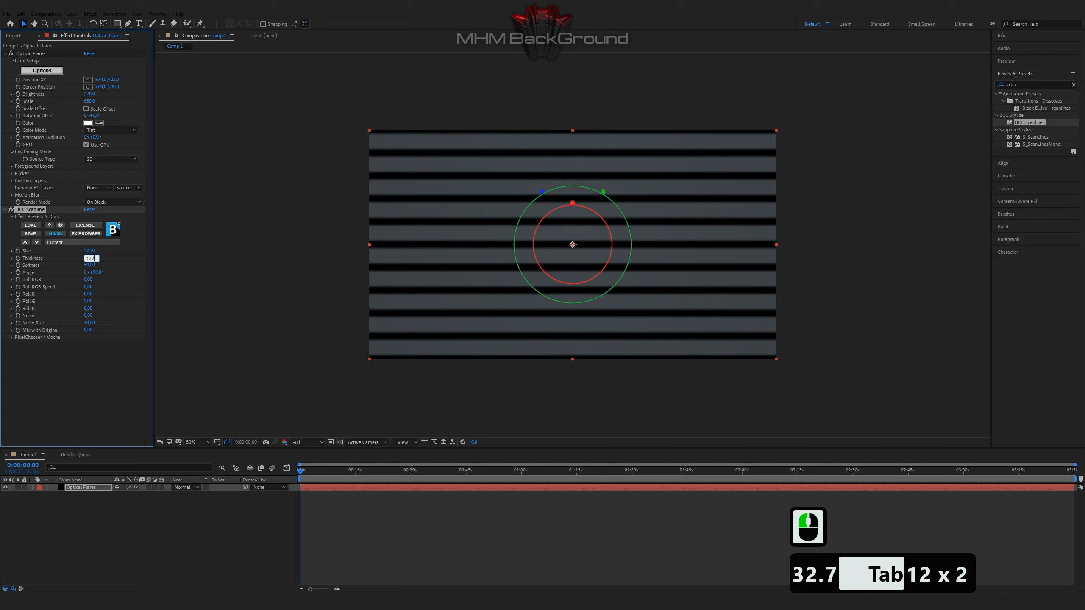
Set the BCC Scanline effect's thickness to 122 and its angle to 124°
key("Tab")
key("Tab")
key("Tab")
type("12")
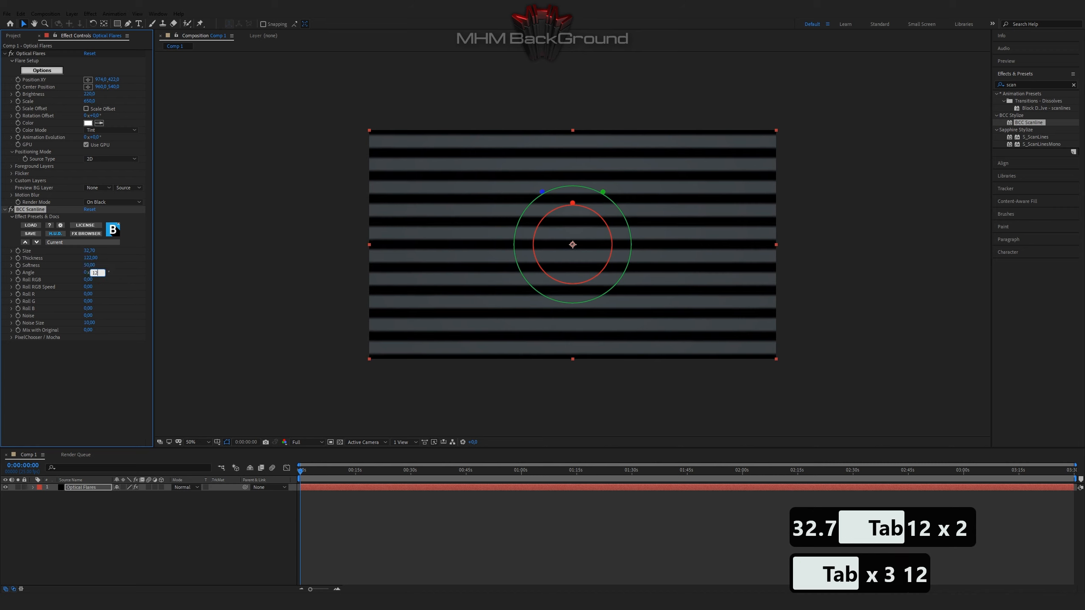
key("Return")
Set the BCC Scanline effect's softness to 0 and its Roll RGB Speed to 3
left_click(89, 265)
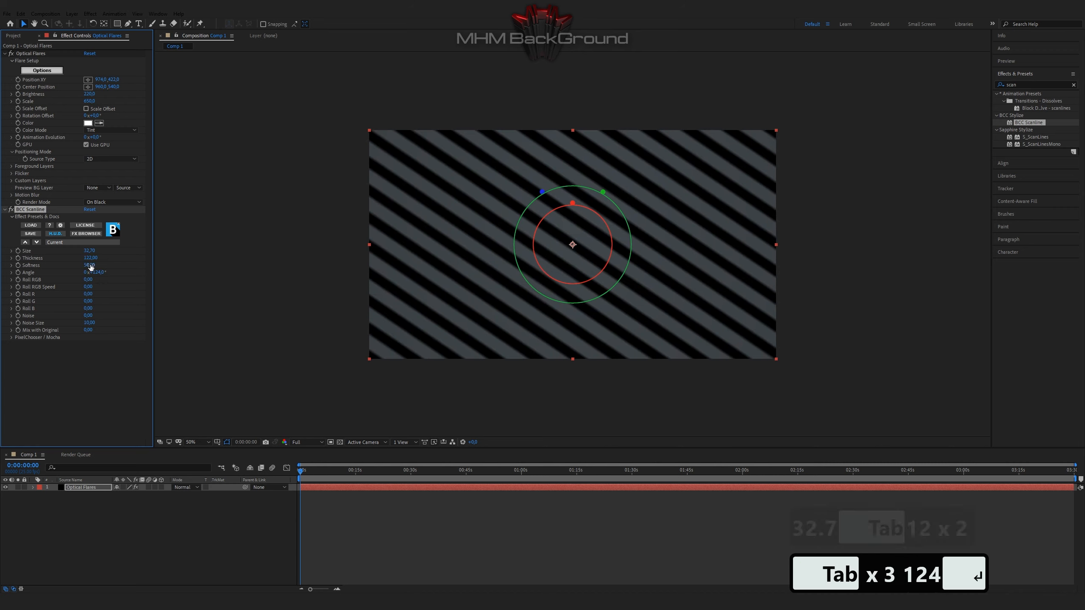
type("0")
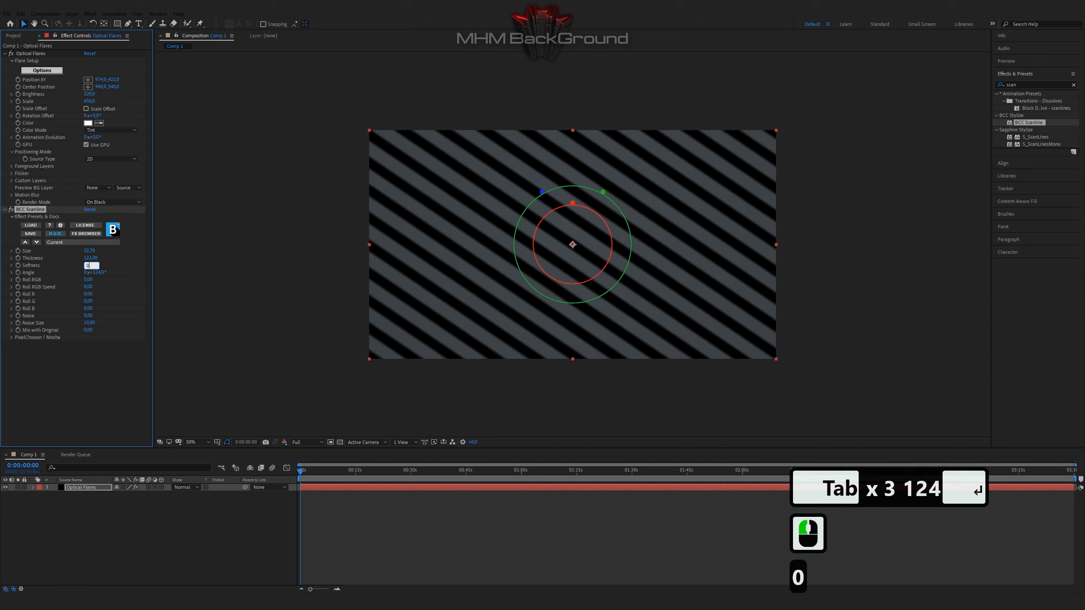
key("Tab")
key("Tab")
key("Tab")
key("Tab")
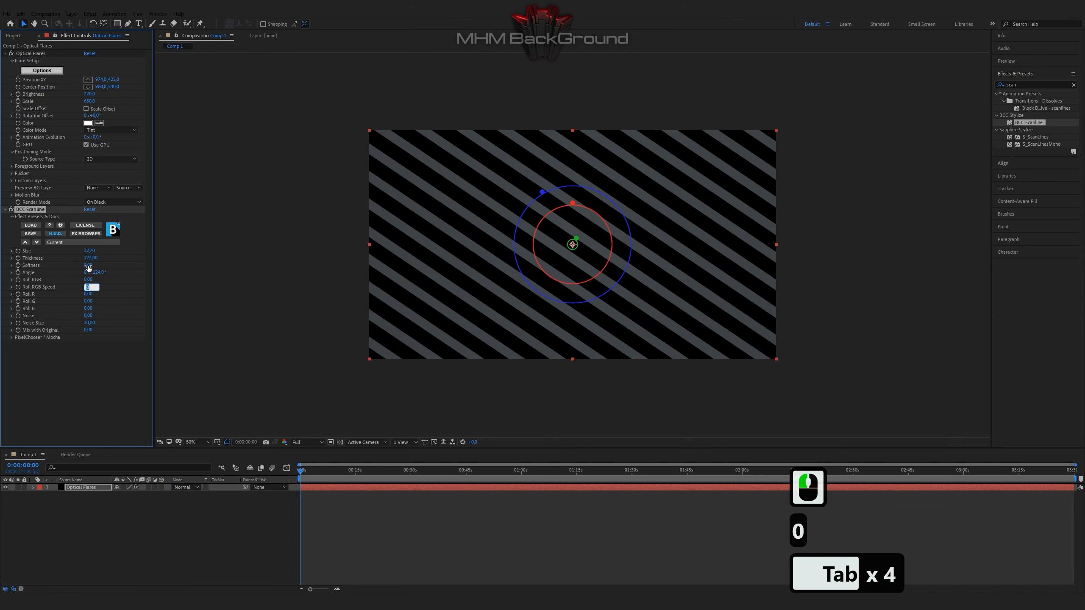
type("3")
Set the BCC Scanline effect's Roll R to -31 and preview the animation
key("Tab")
type("0")
key("BackSpace")
type("-32")
key("BackSpace")
type("1")
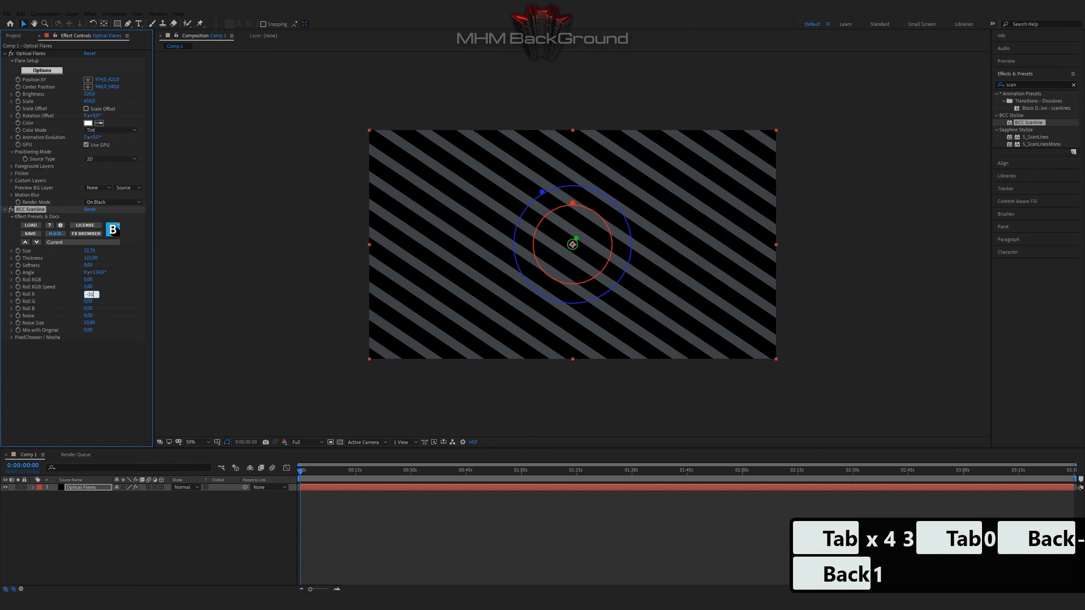
key("Return")
key("space")
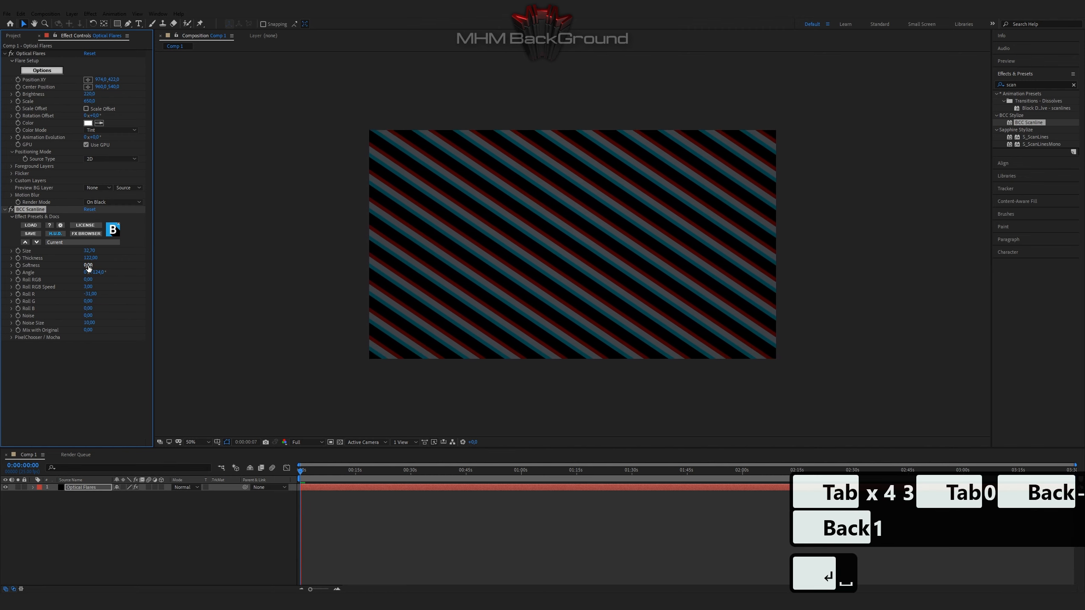
key("space")
key("space")
key("space")
key("space")
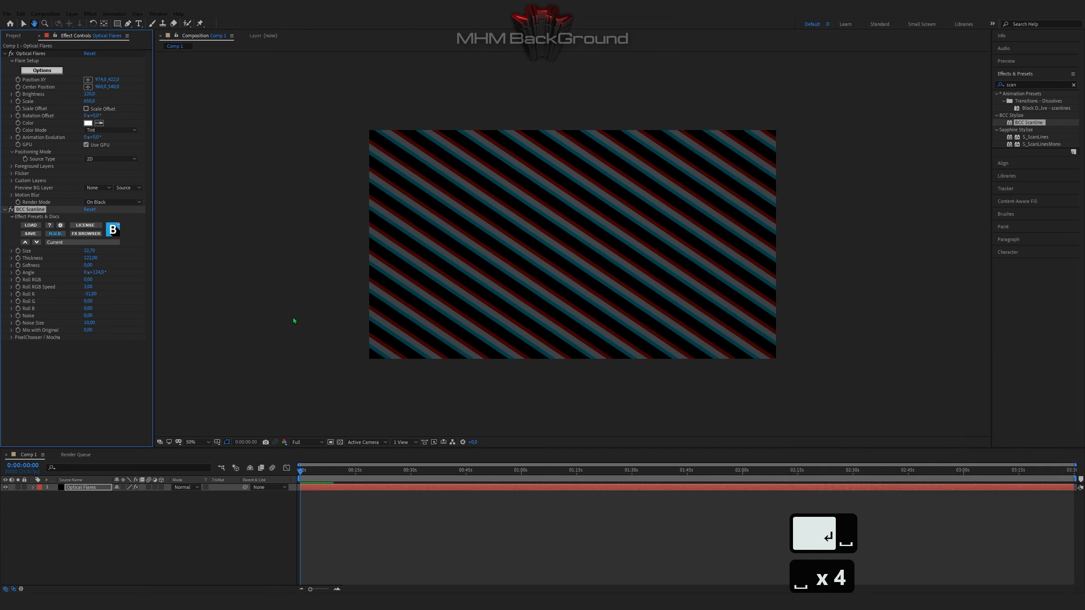
Duplicate the BCC Scanline effect on the Optical Flares layer
left_click(33, 211)
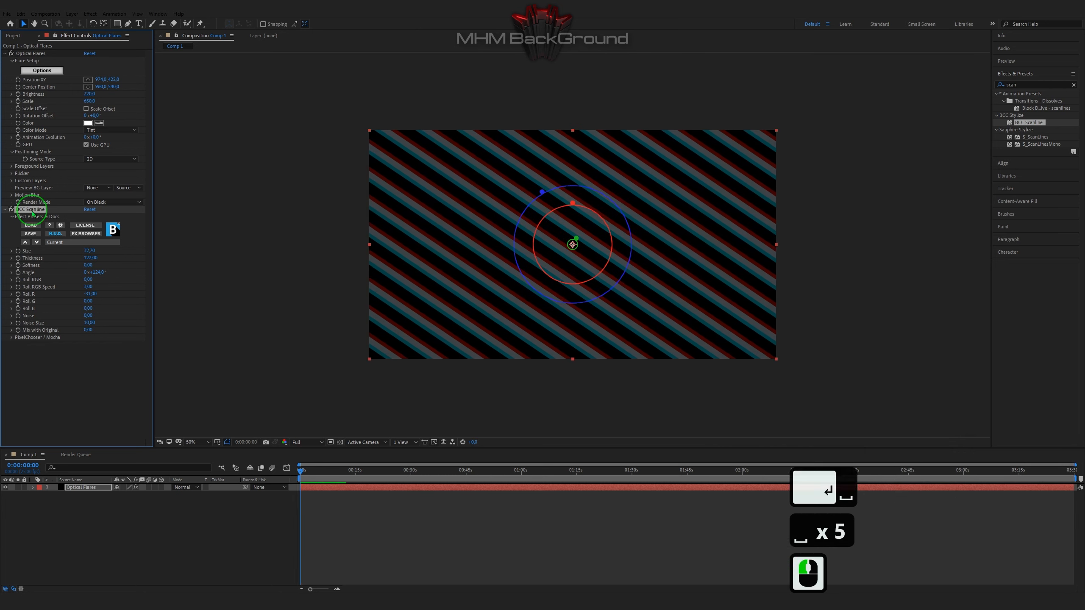
key("ctrl+c")
key("ctrl+d")
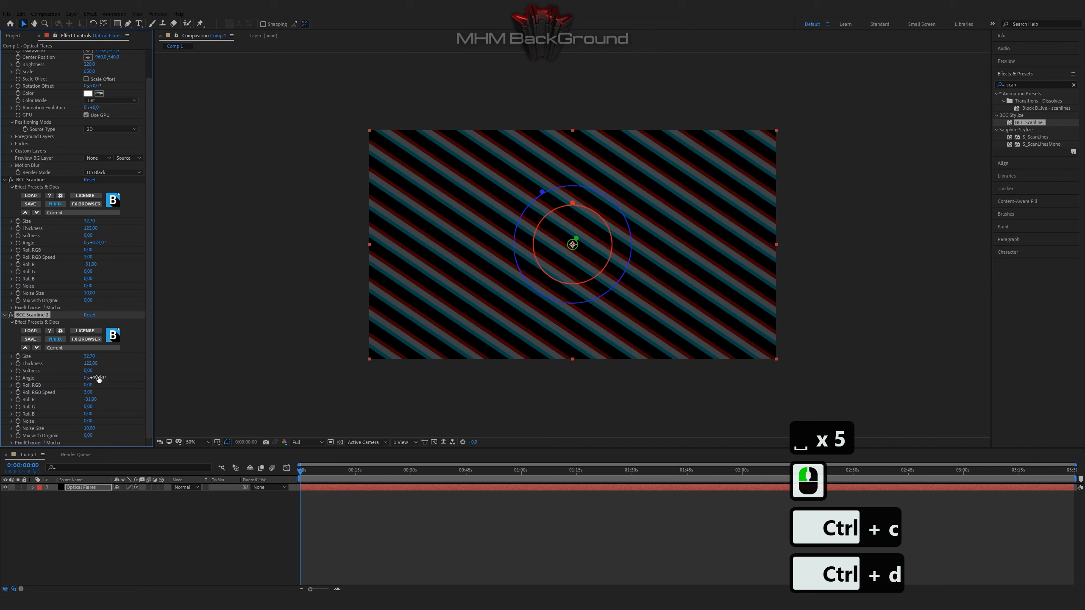
Set the duplicated scanline effect's angle to 235° and preview the crossed pattern in motion
left_click(99, 379)
type("235")
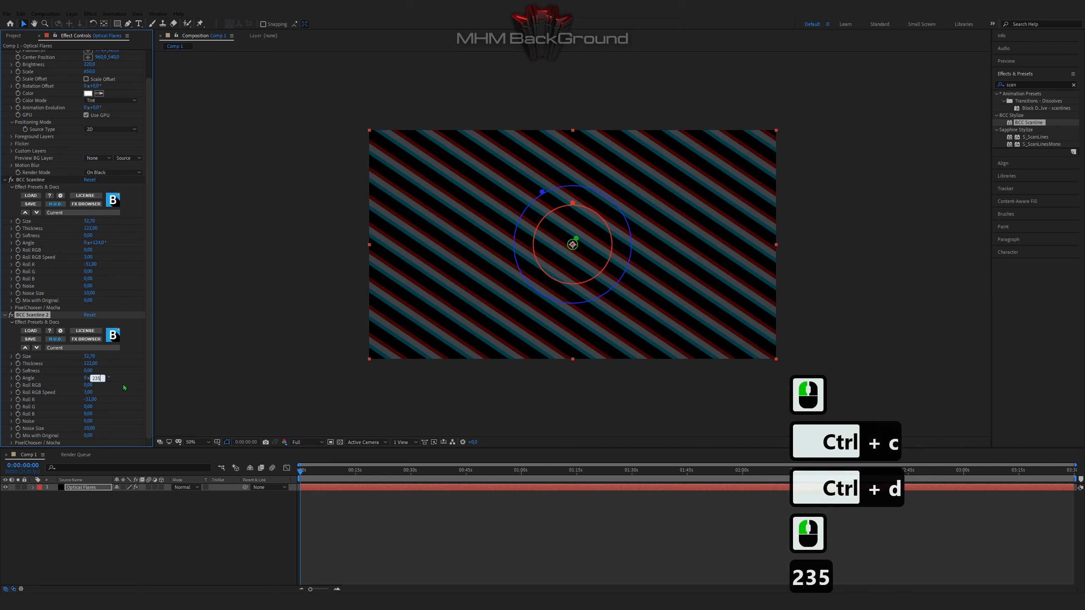
left_click(125, 386)
key("space")
key("space")
key("space")
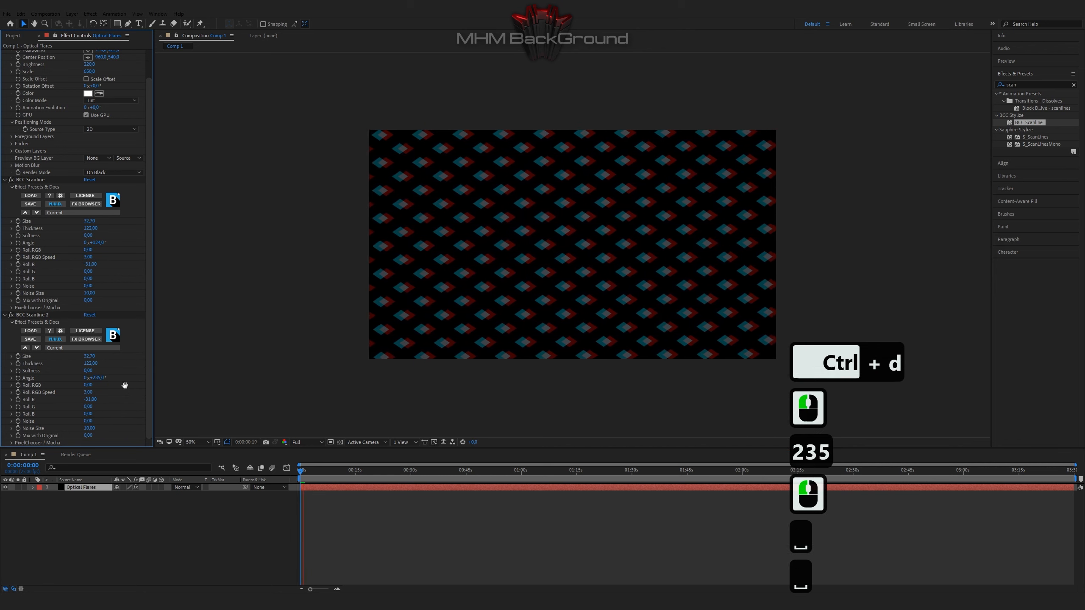
key("space")
key("space")
key("space")
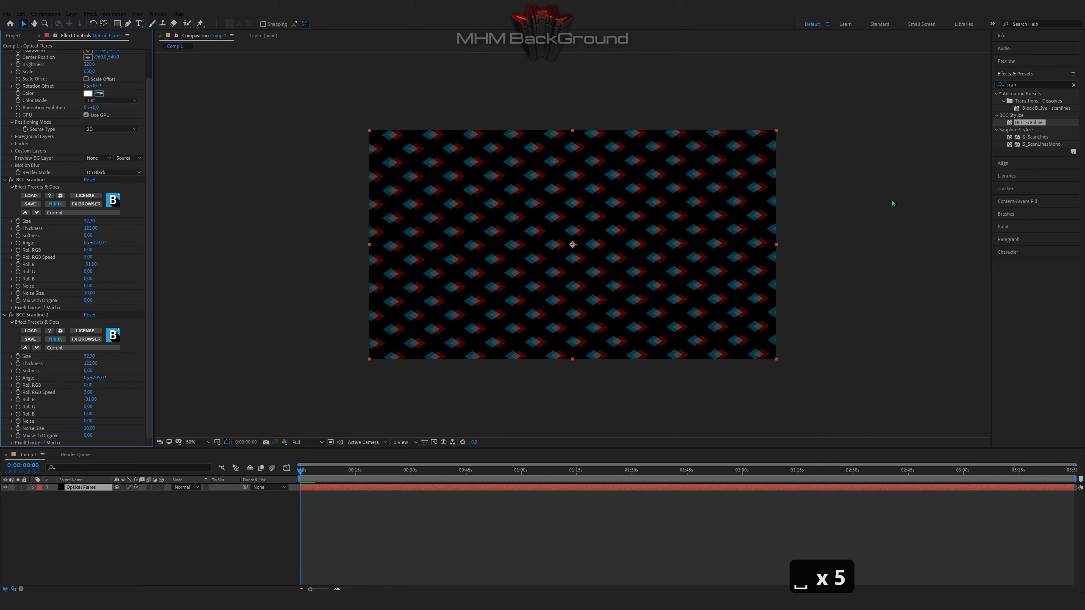
Find the S_EdgeRays effect and apply it to the Optical Flares layer
left_click(1004, 85)
type("edge")
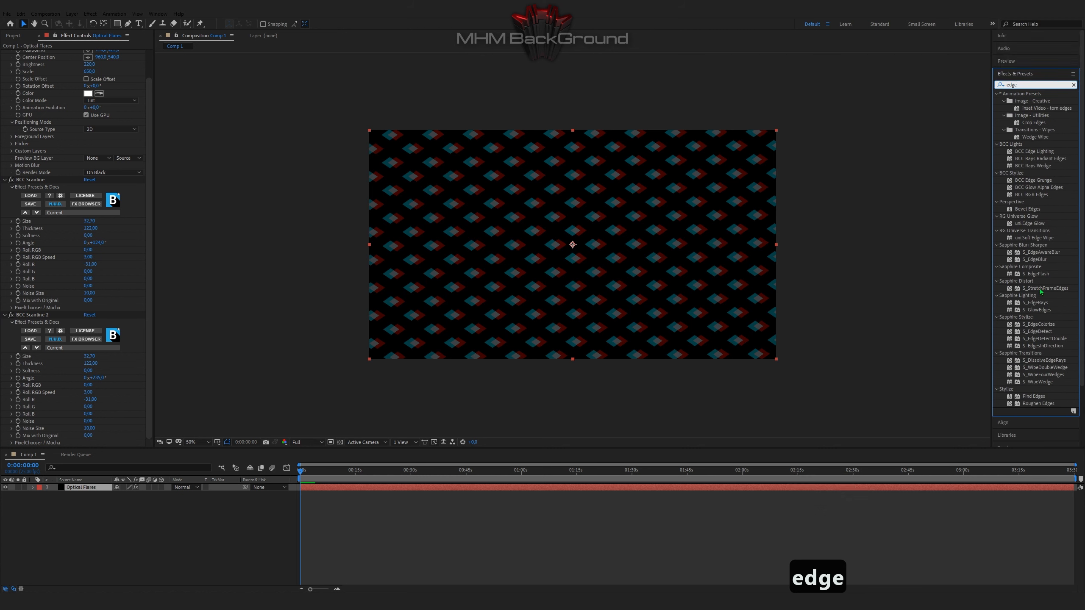
type("r")
double_click(1035, 101)
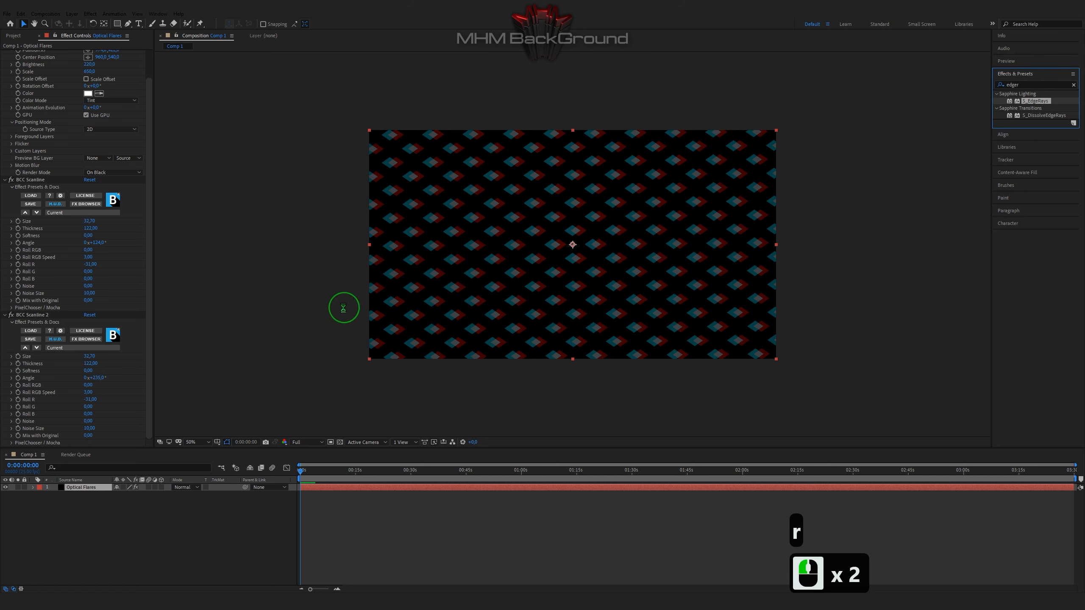
Set the S_EdgeRays Rays Length to 0 and its Rays Brightness to 0.6
left_click(93, 257)
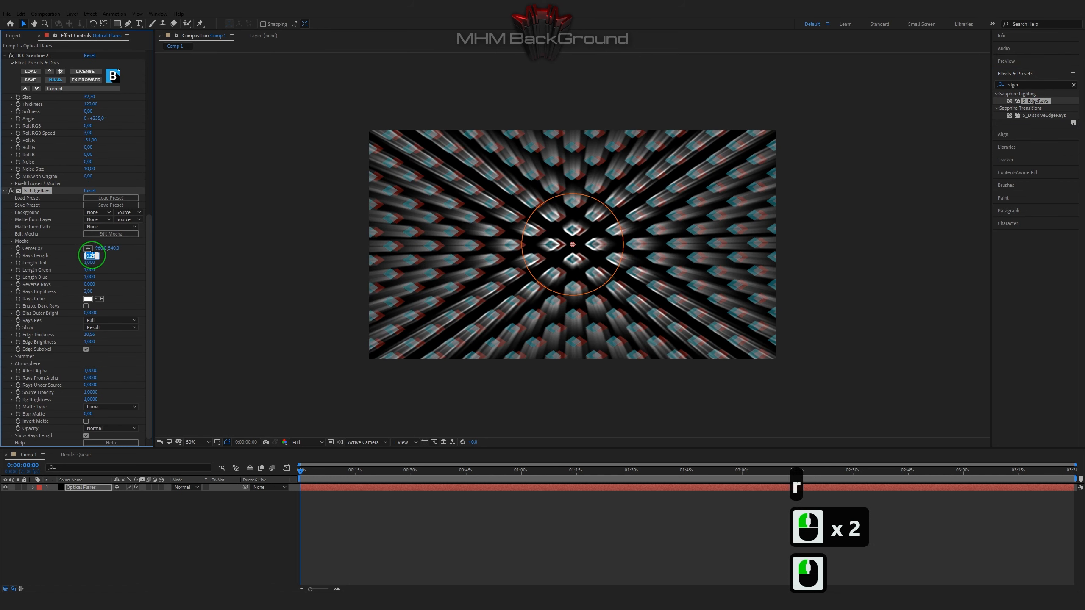
type("0")
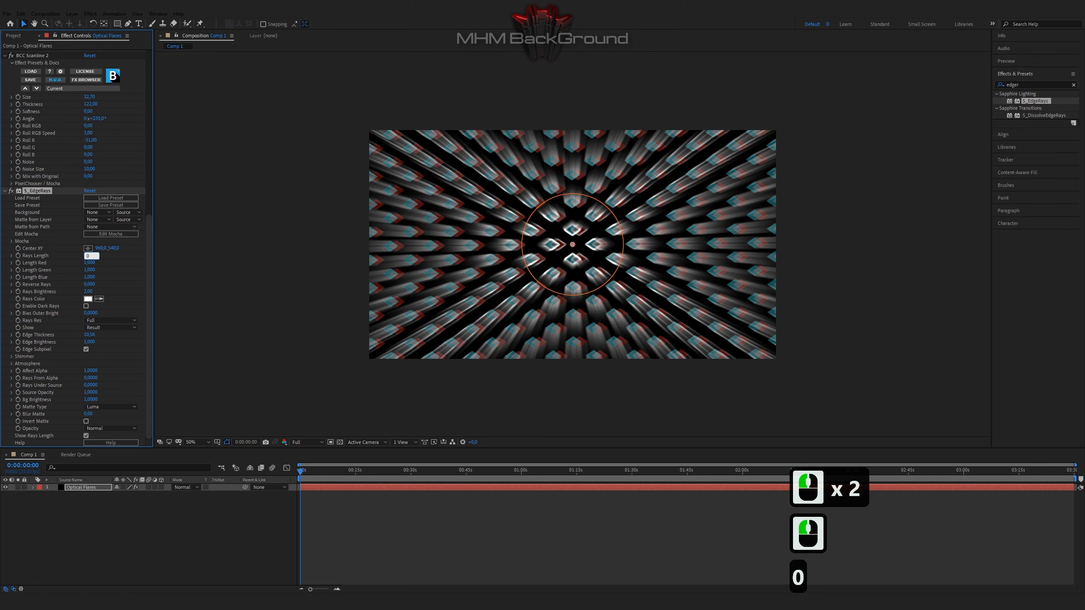
key("Tab")
key("Tab")
key("Tab")
key("Tab")
type("0.5")
key("BackSpace")
type("6")
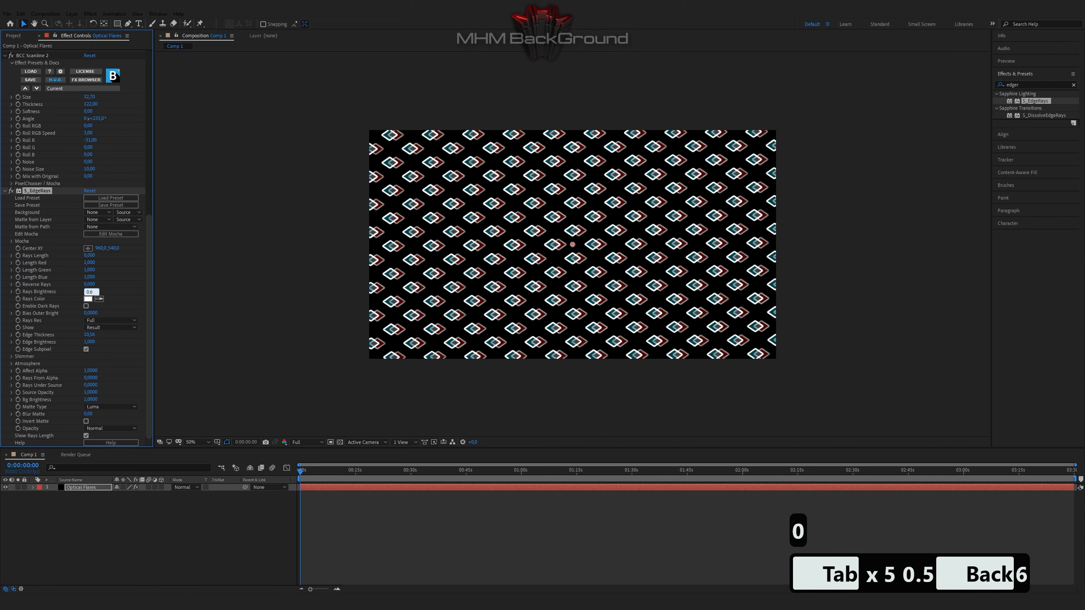
key("Tab")
key("Return")
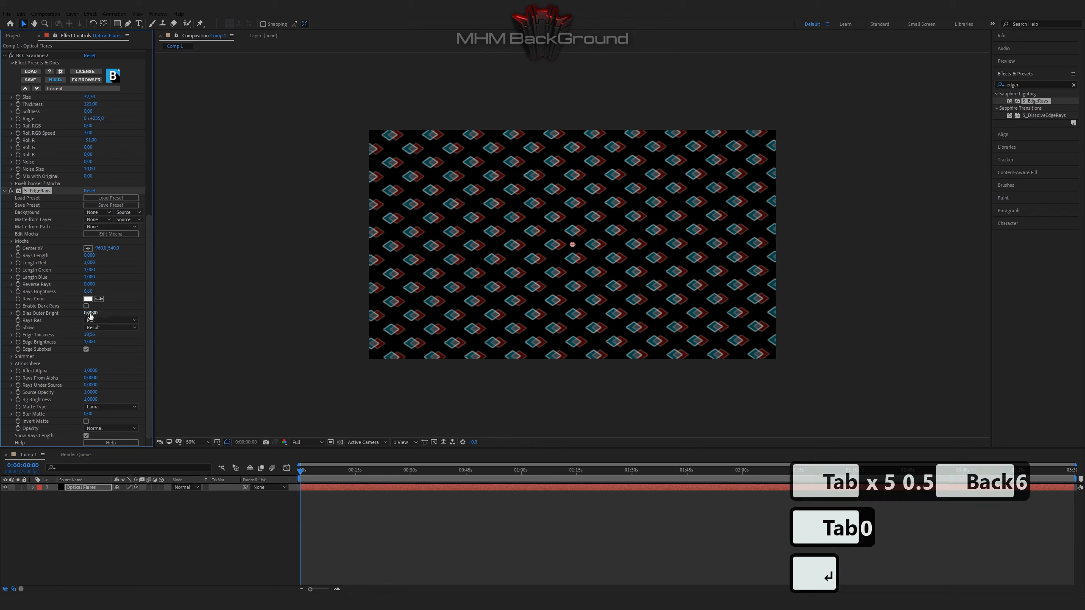
Set the S_EdgeRays Edge Thickness to 0
double_click(90, 335)
type("0")
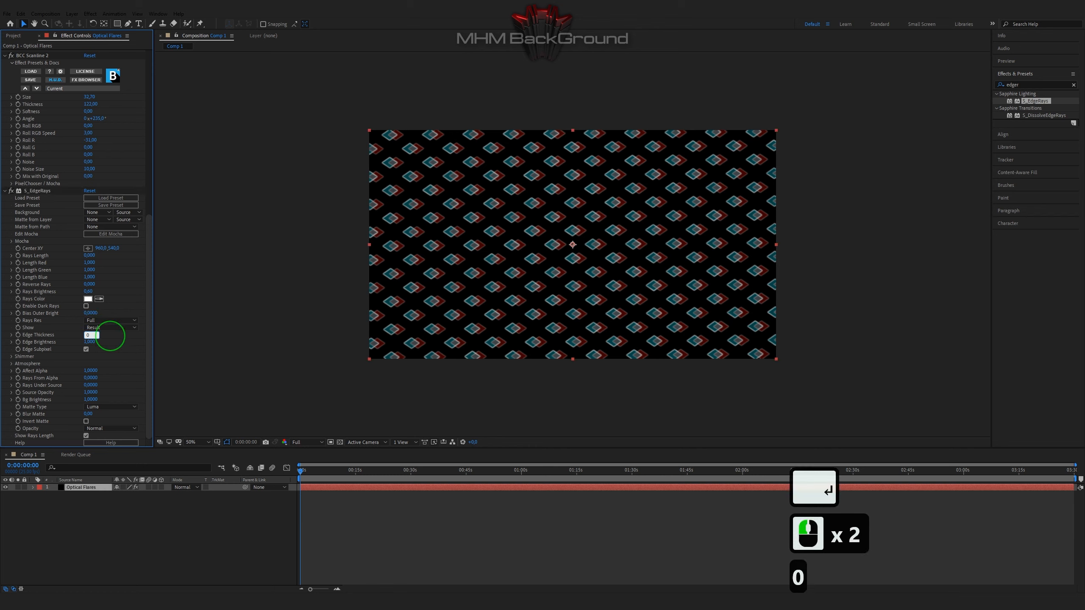
left_click(106, 334)
Enable dark rays in S_EdgeRays and preview the outlined diamond animation
left_click(86, 306)
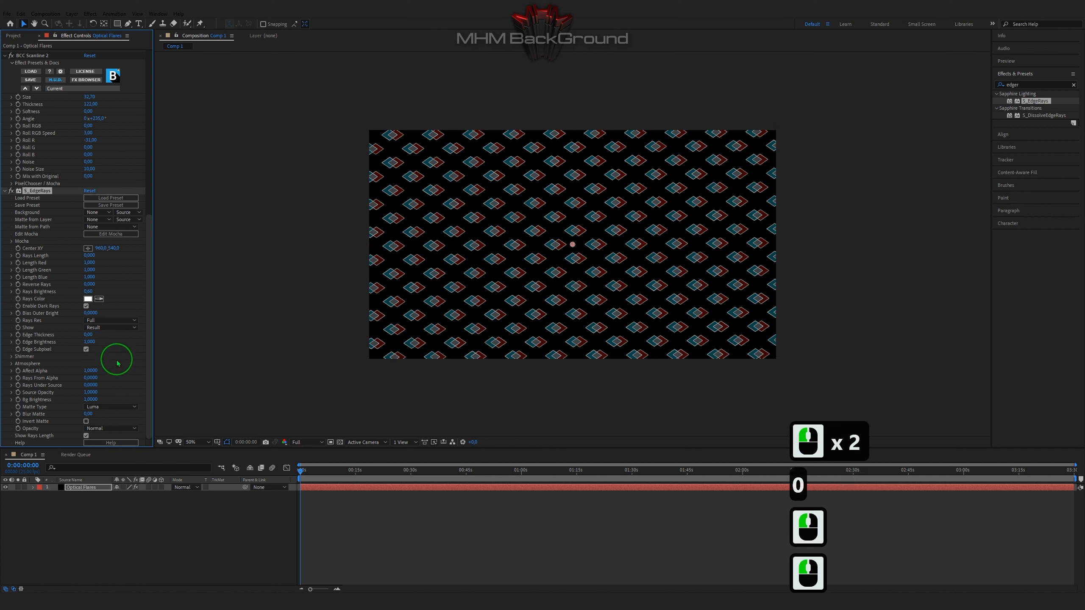
key("space")
key("space")
key("space")
key("space")
key("space")
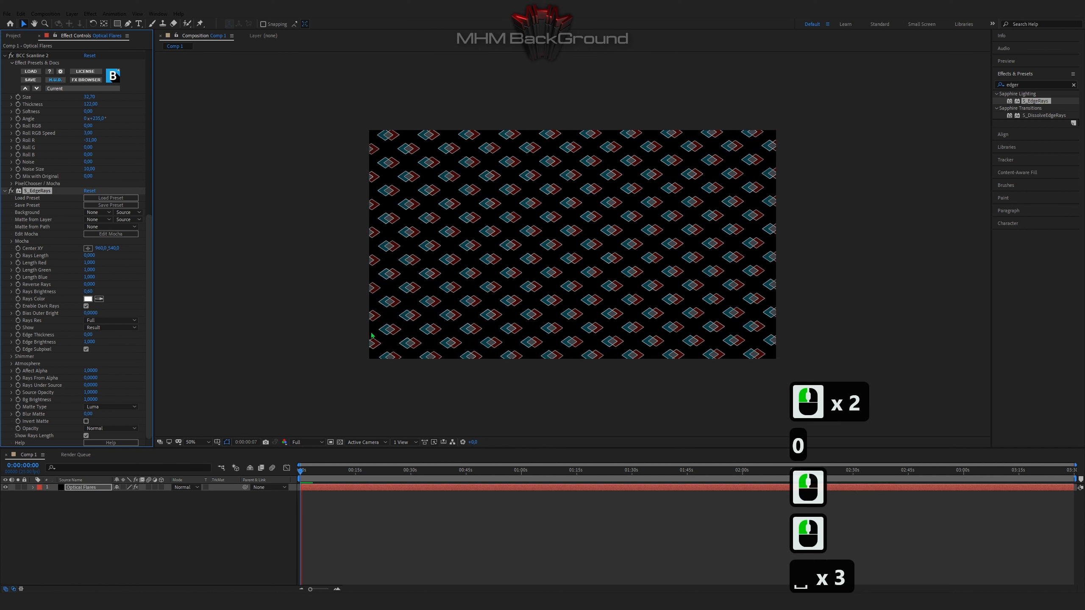
key("space")
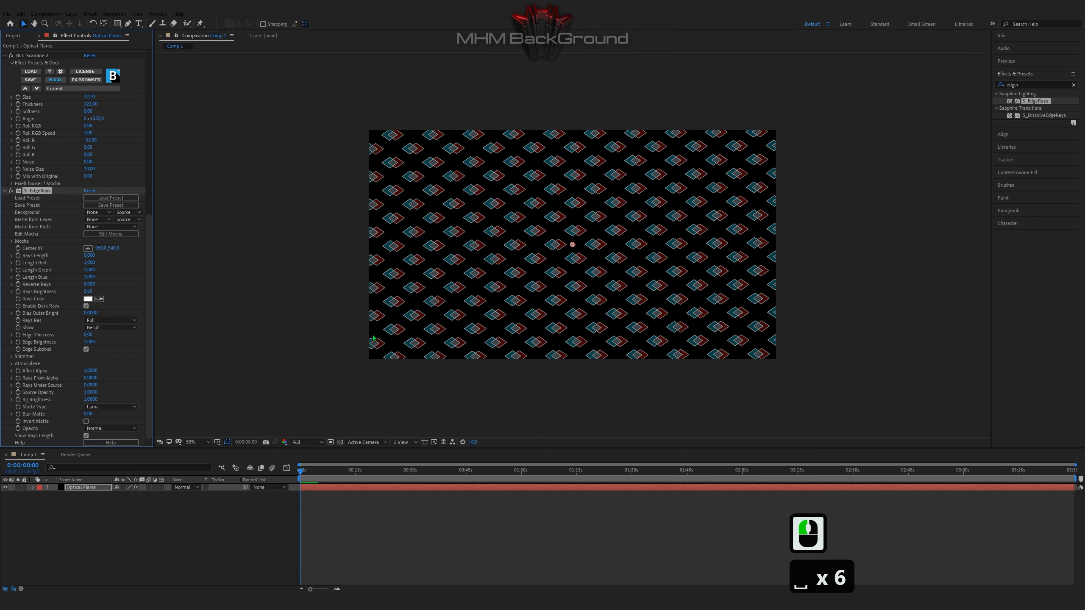
Find the Stylize Glow effect and apply it to the Optical Flares layer
left_click_drag(1033, 85, 954, 86)
type("glow")
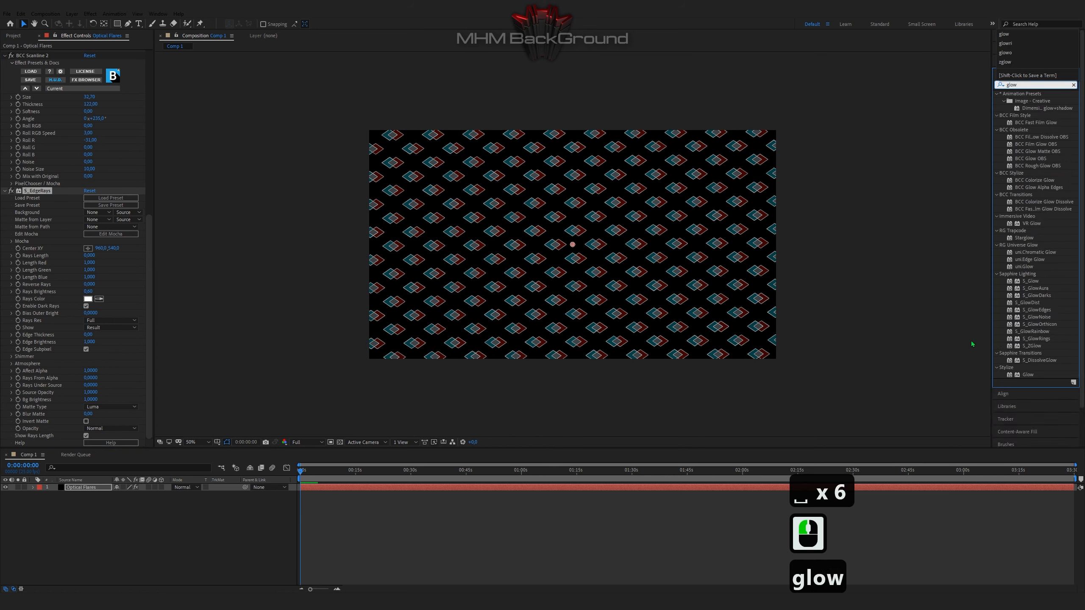
double_click(1011, 376)
double_click(1030, 375)
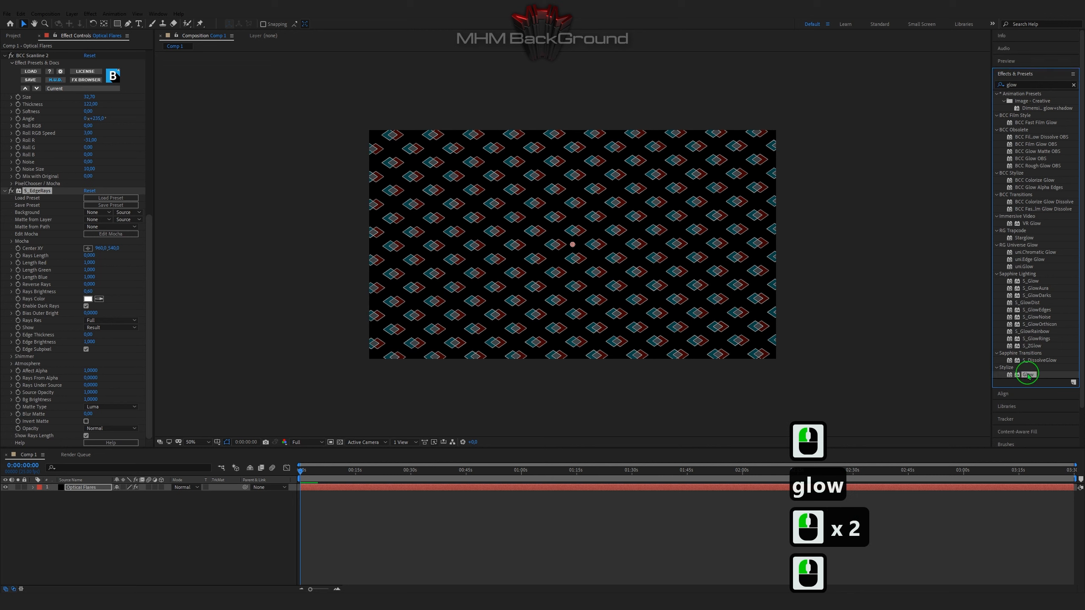
Set the Glow Radius to 50 and preview the glowing pattern
left_click(88, 347)
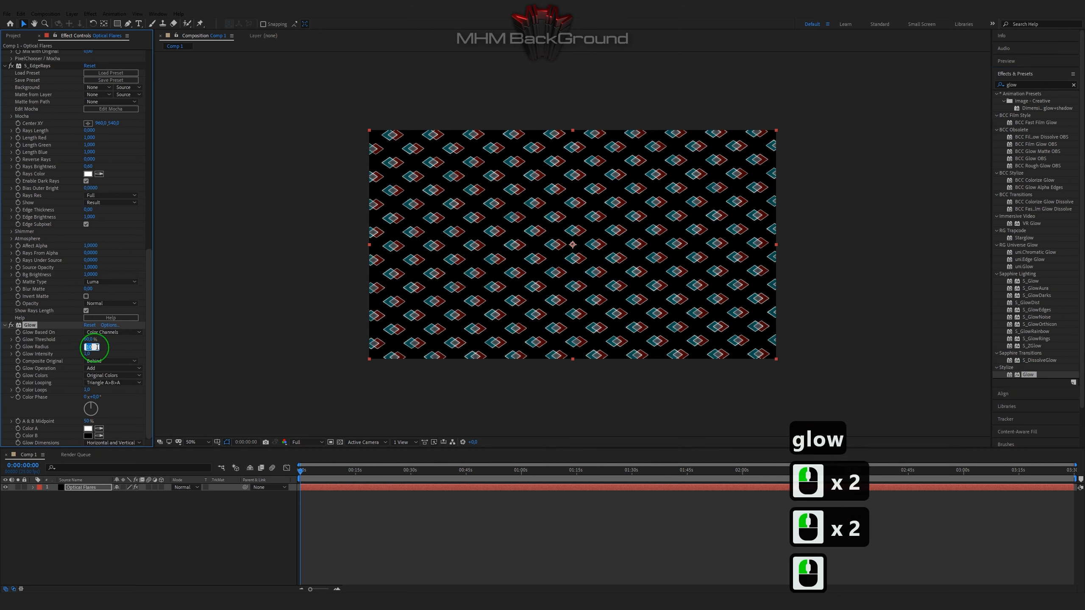
type("50")
left_click(116, 347)
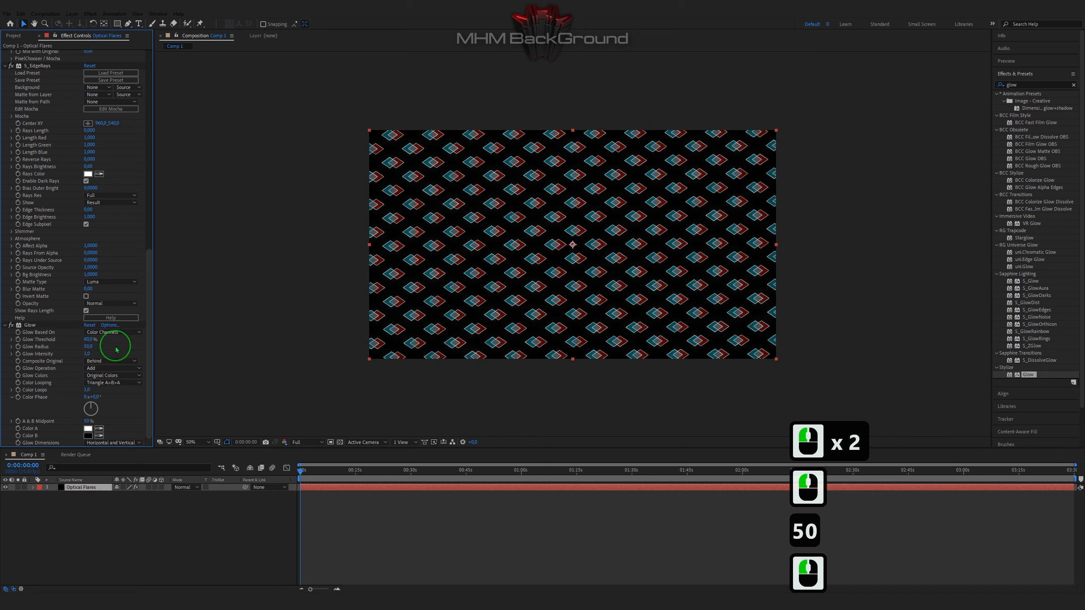
key("space")
key("space")
key("space")
key("space")
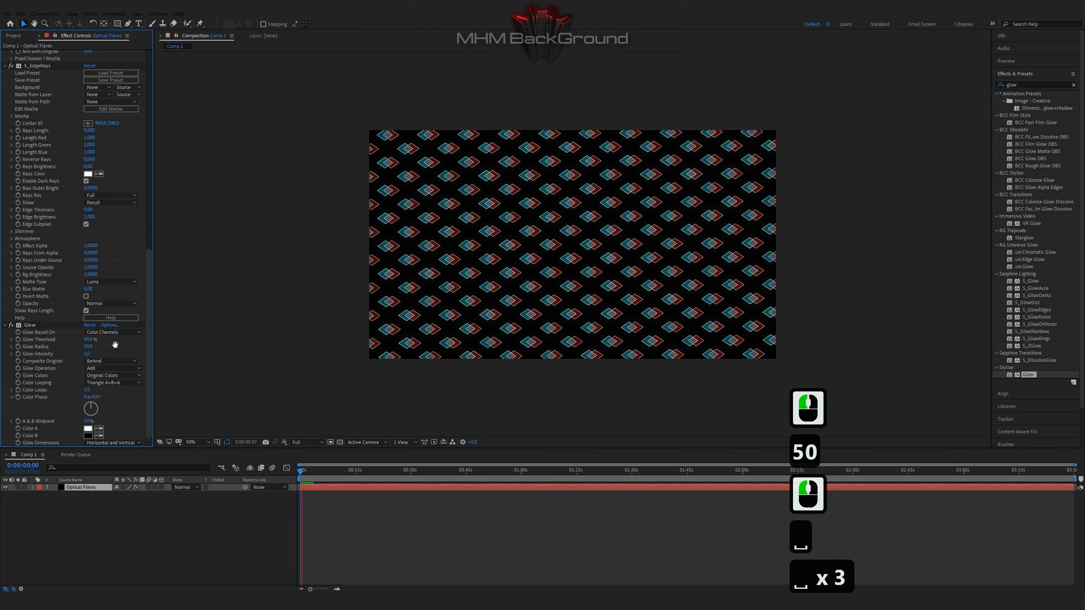
Create a new solid layer in Comp 1 with the dark grey colour 4C4C4C
right_click(85, 517)
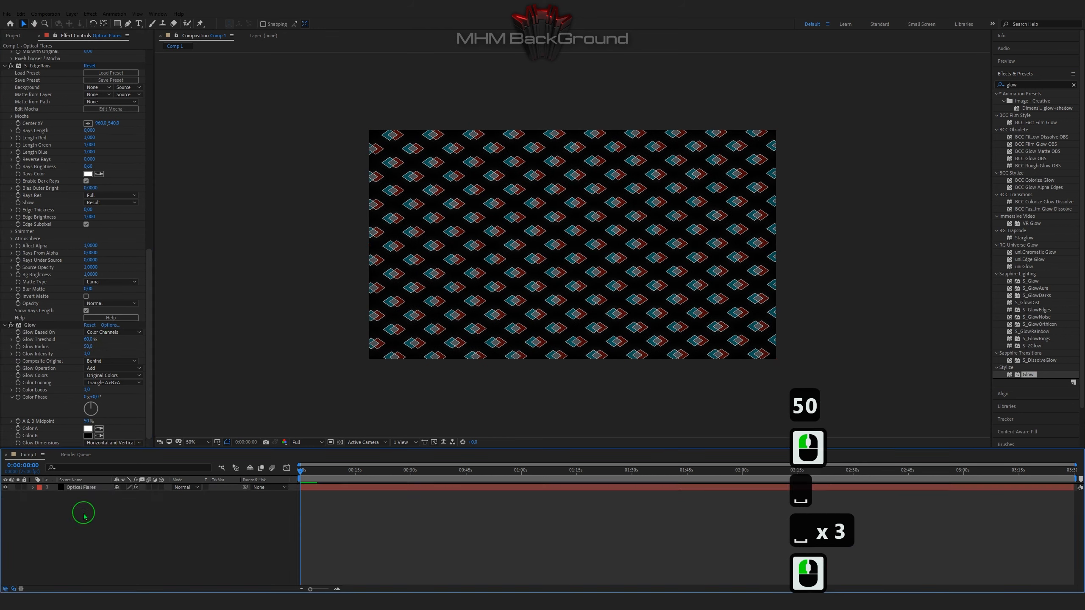
mouse_move(122, 420)
left_click(210, 445)
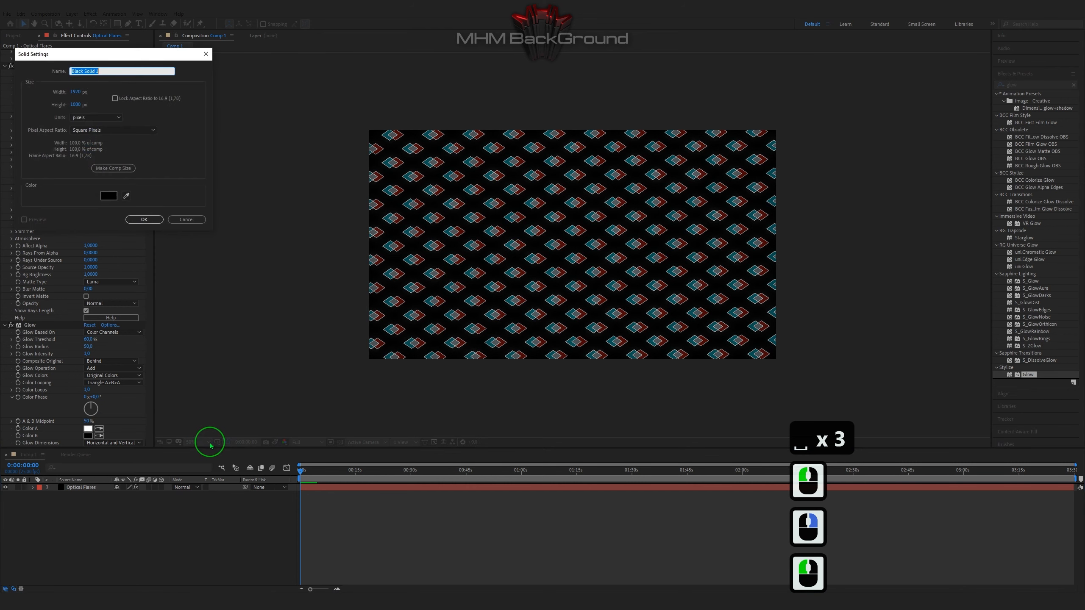
left_click(117, 199)
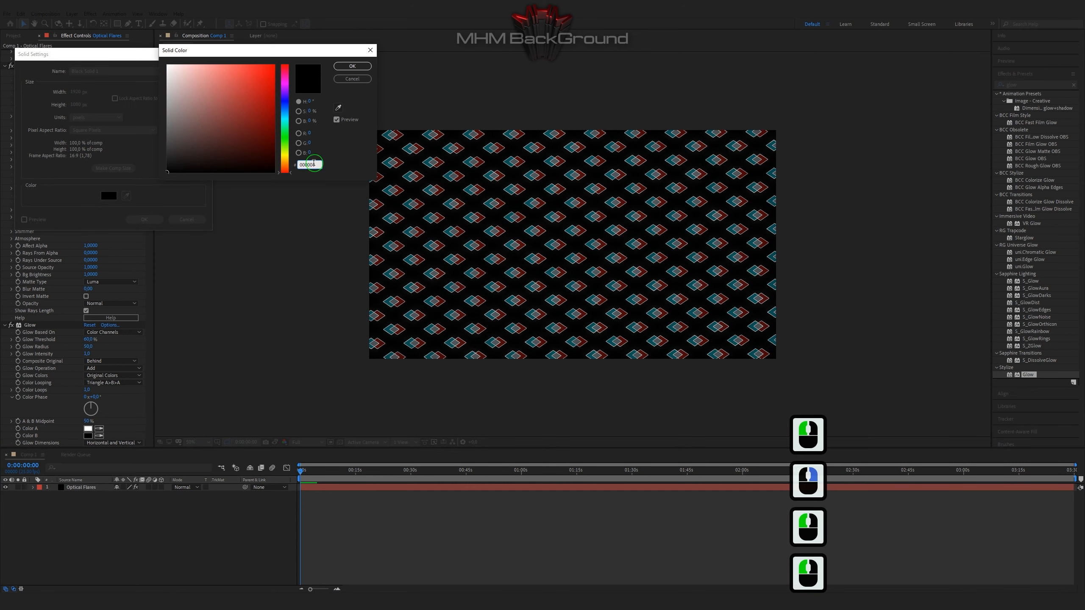
left_click(314, 164)
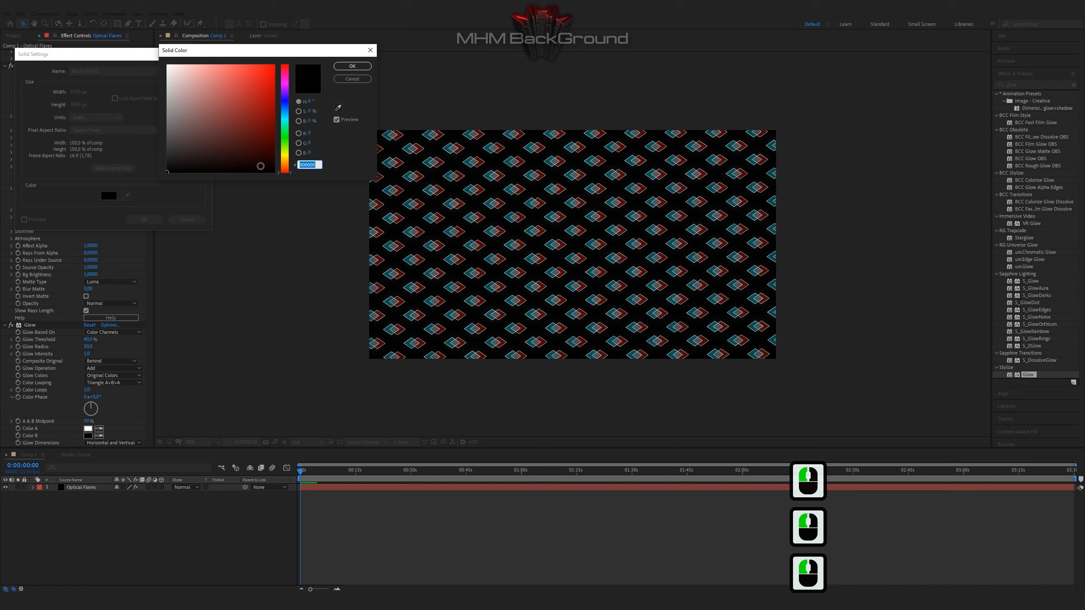
type("3")
key("BackSpace")
type("4")
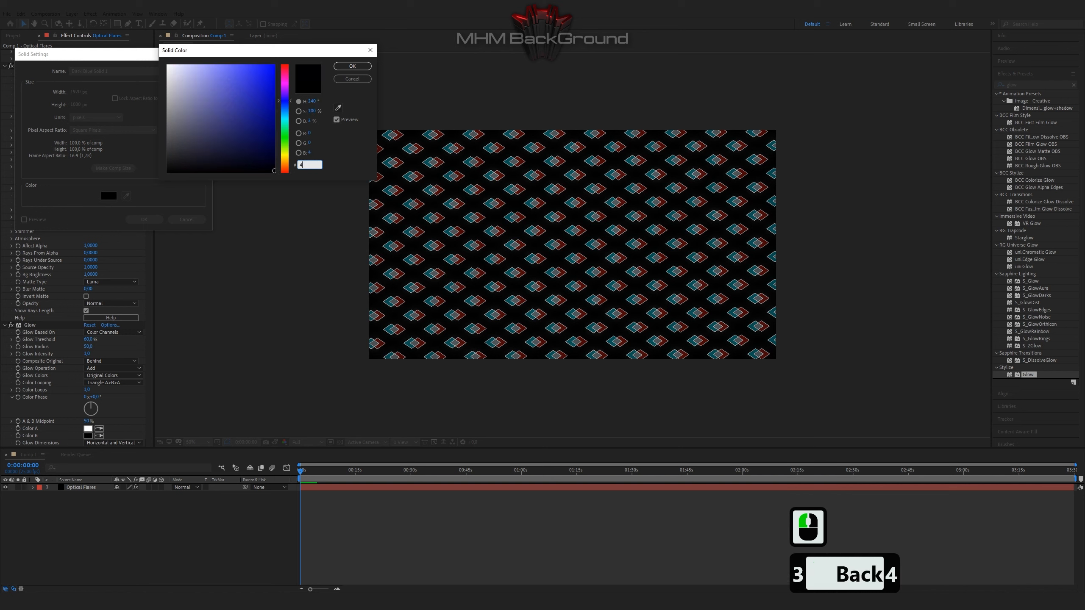
key("BackSpace")
type("c")
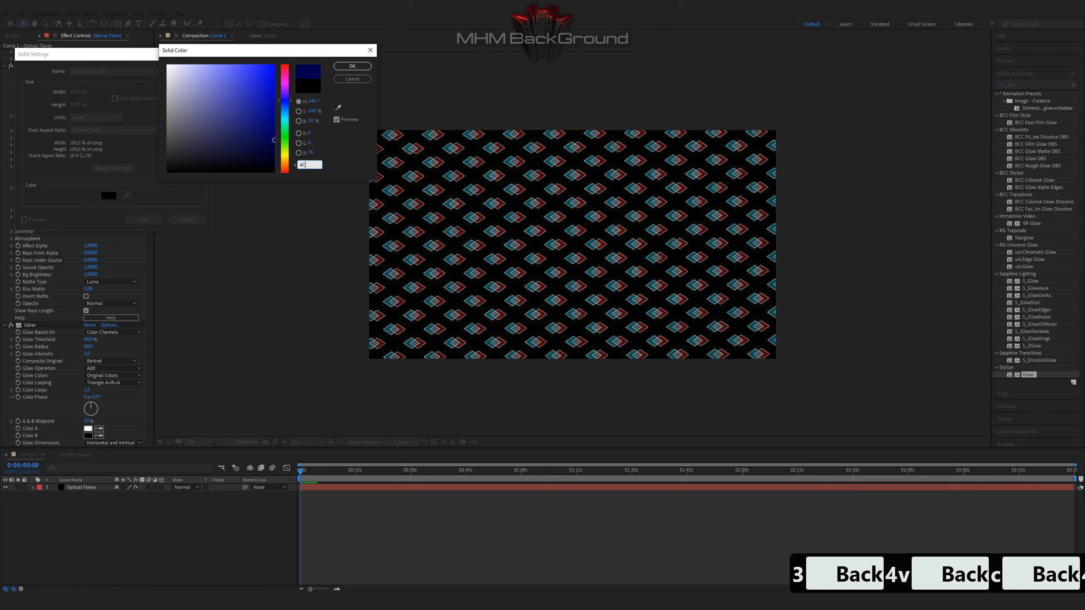
type("4c4c")
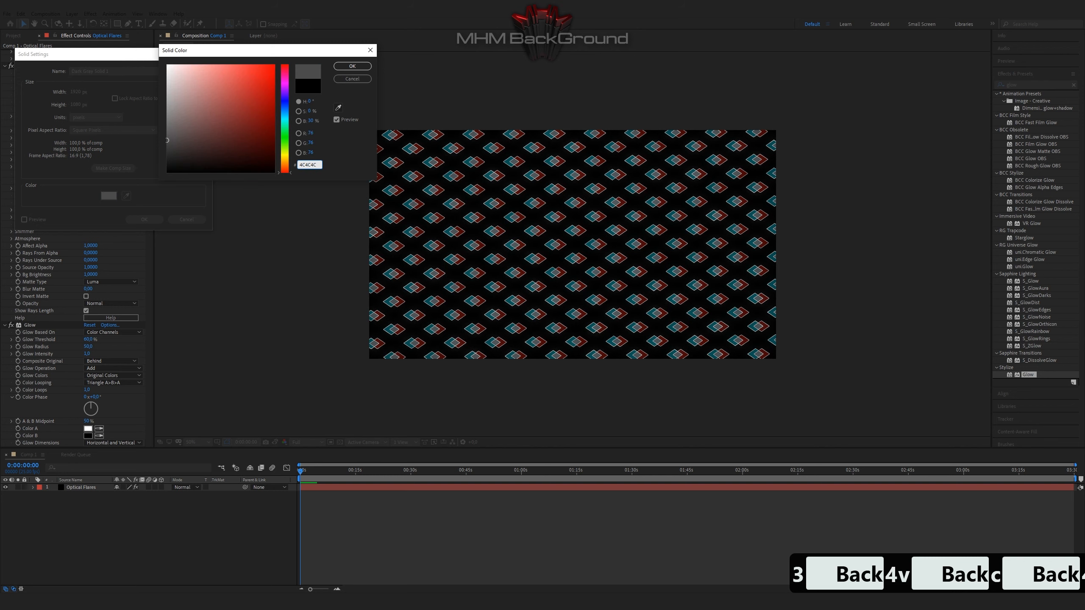
left_click(352, 66)
left_click(145, 219)
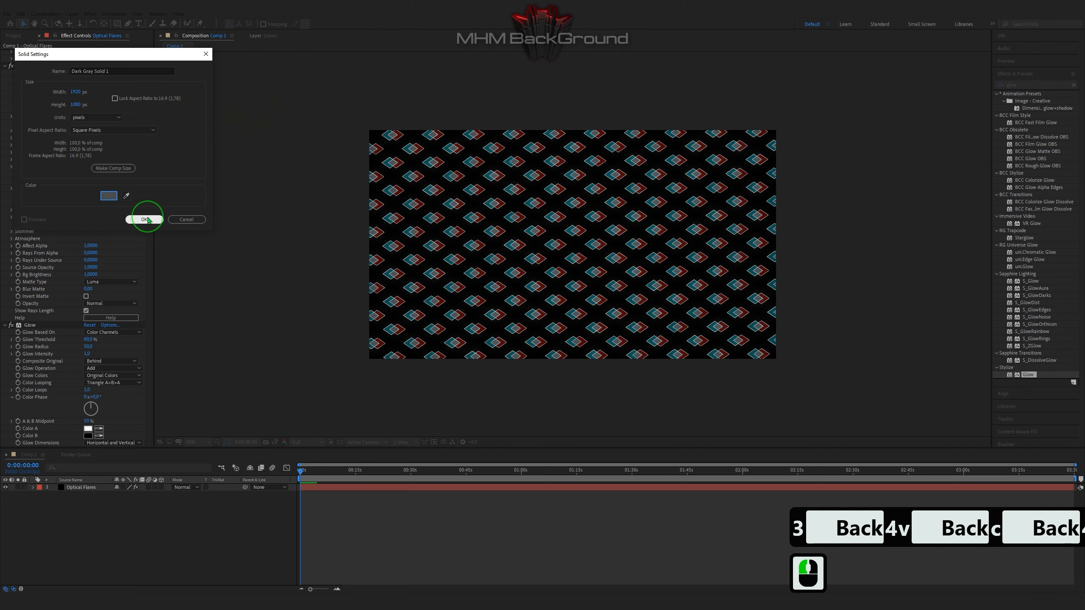
Place the dark grey solid beneath the Optical Flares layer, then set the Optical Flares blending mode to Lighten
left_click_drag(95, 488, 107, 499)
left_click(186, 488)
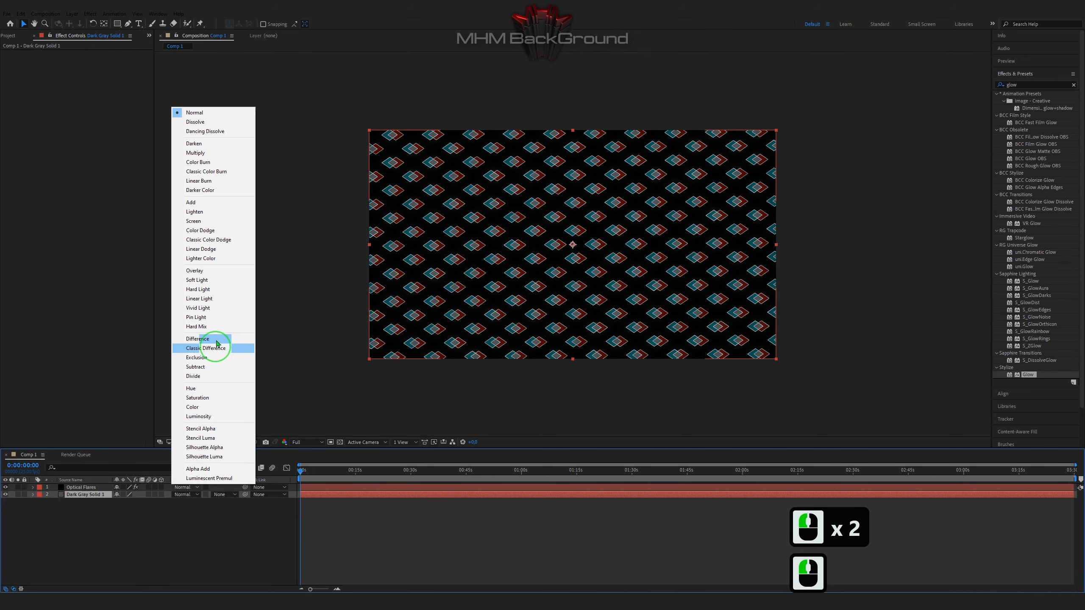
left_click(231, 212)
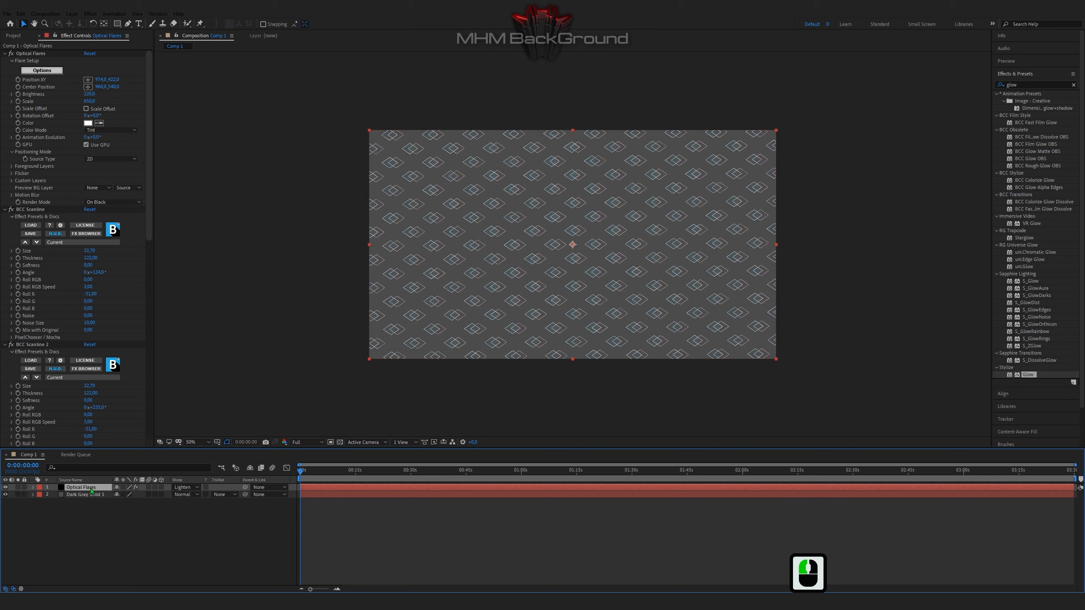
key("space")
key("space")
Duplicate the Optical Flares layer with all its effects
left_click(91, 491)
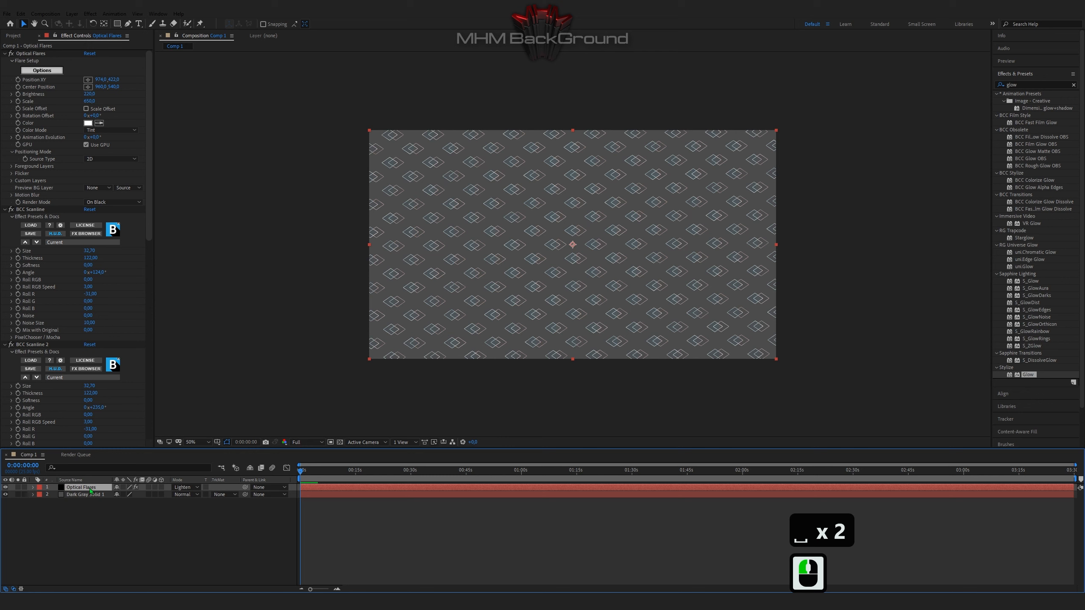
left_click_drag(150, 235, 149, 437)
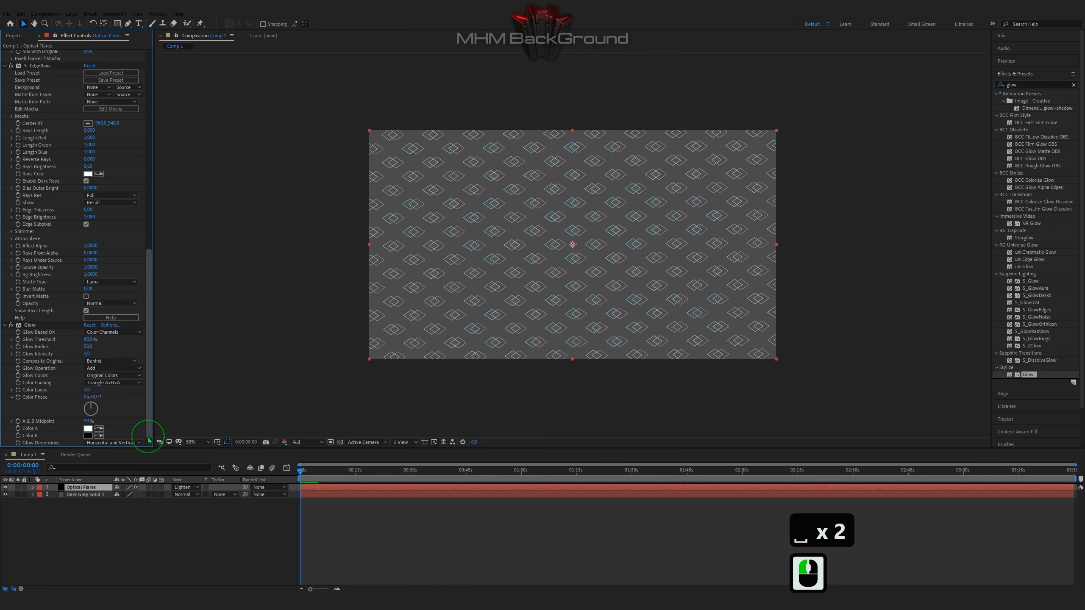
key("ctrl+c")
key("ctrl+d")
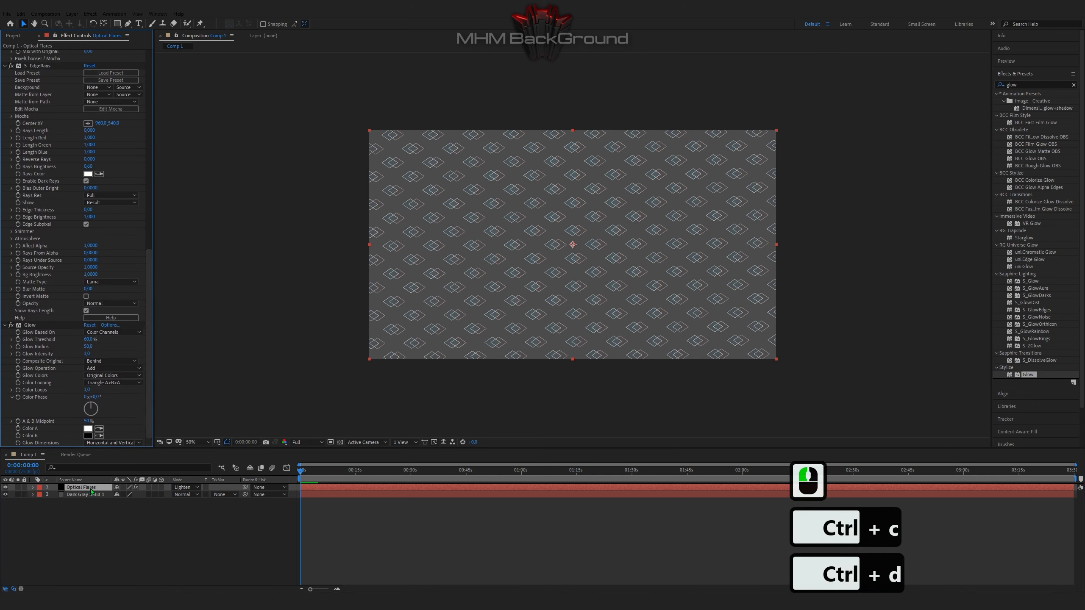
double_click(91, 489)
key("ctrl+c")
key("ctrl+d")
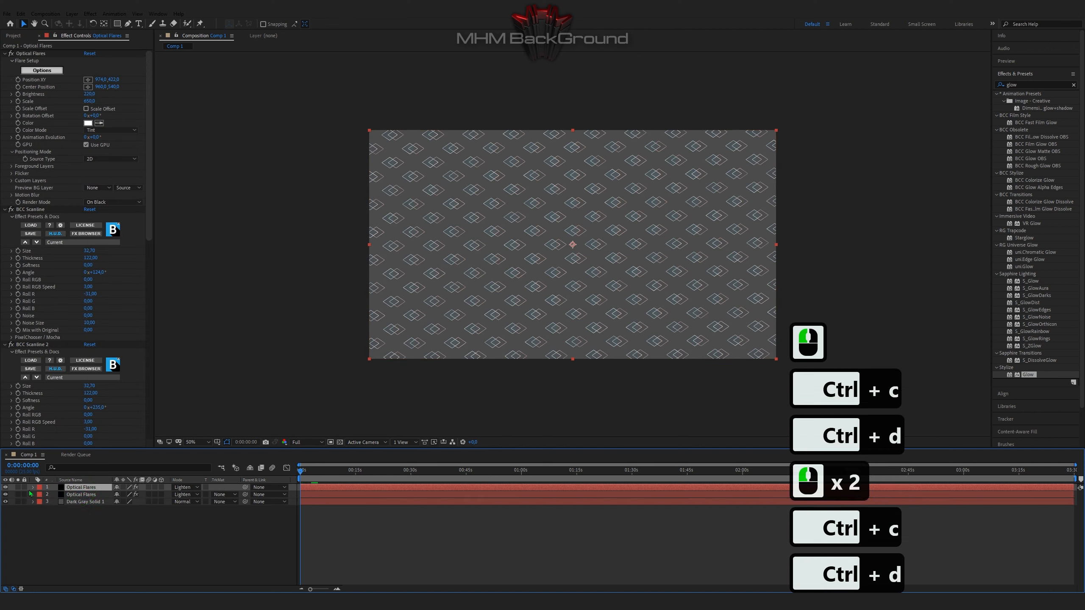
Set the scale of the duplicated Optical Flares layer to 143% and preview the overlapping diamonds
left_click(33, 487)
left_click(41, 502)
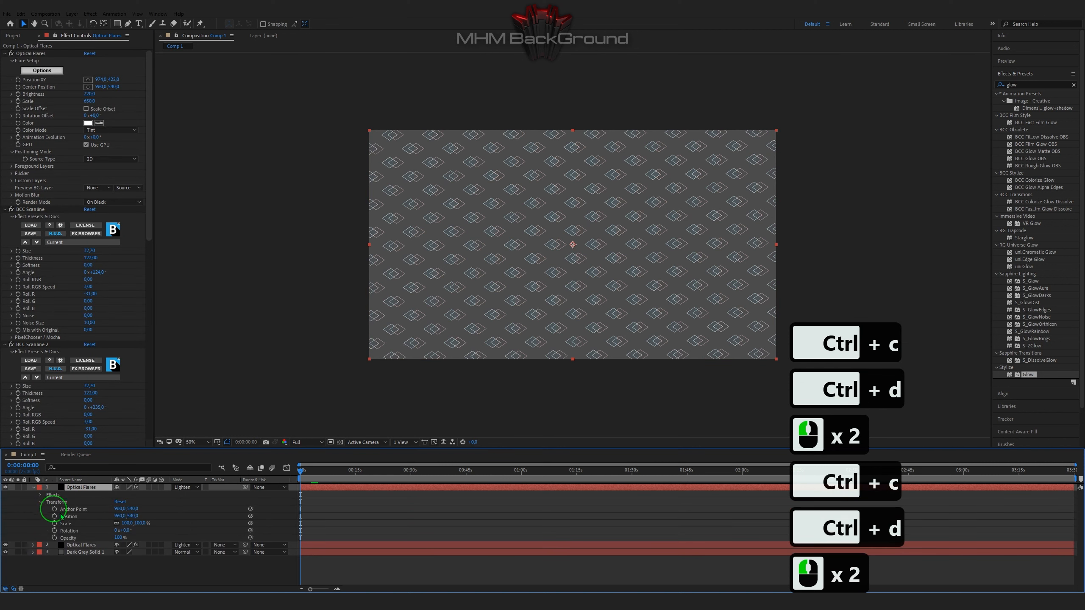
left_click(127, 524)
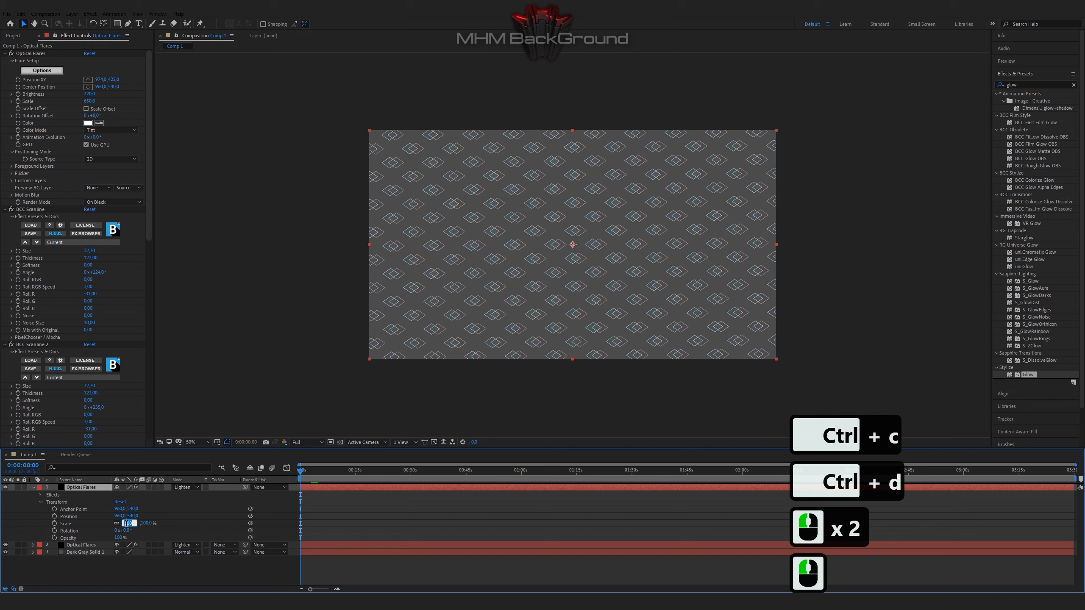
type("143")
left_click(181, 533)
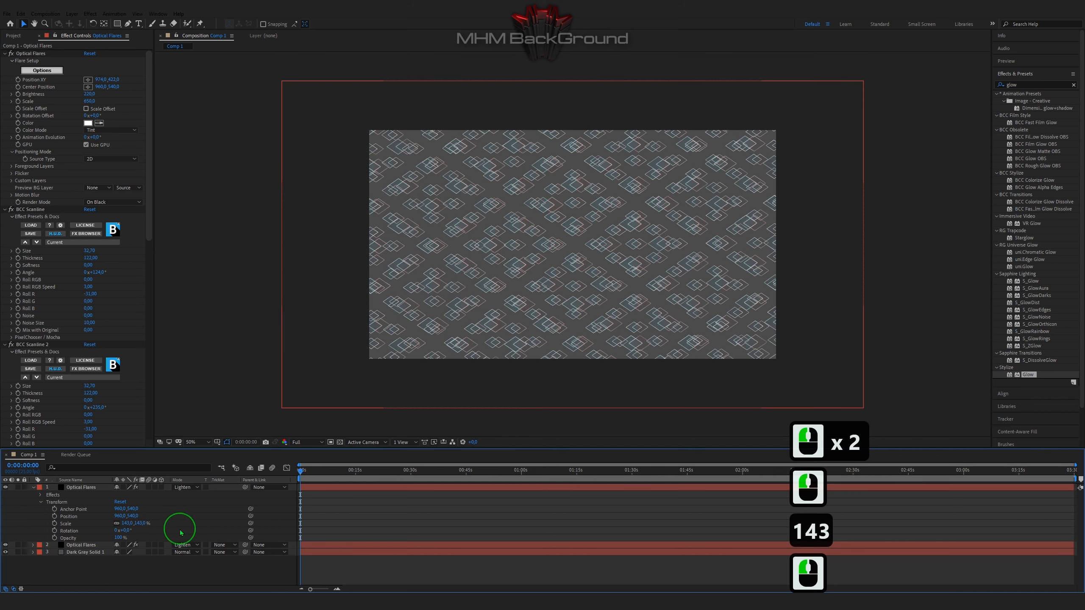
key("space")
key("space")
Duplicate the 143% Optical Flares layer and set the new copy's scale to 214%
left_click(68, 488)
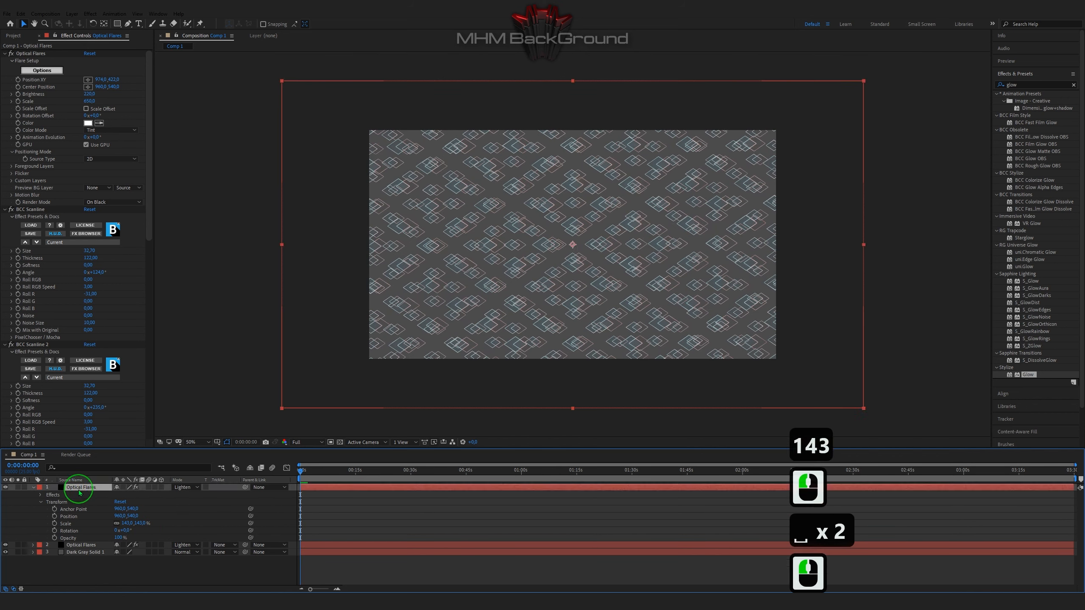
key("ctrl+c")
key("ctrl+d")
left_click(34, 488)
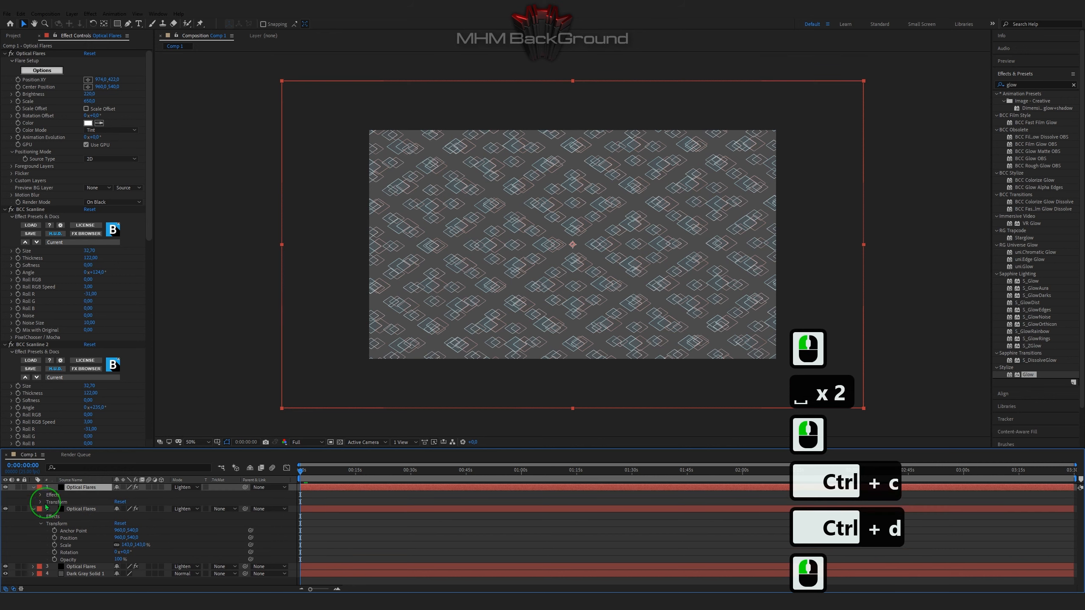
left_click(41, 502)
left_click(126, 524)
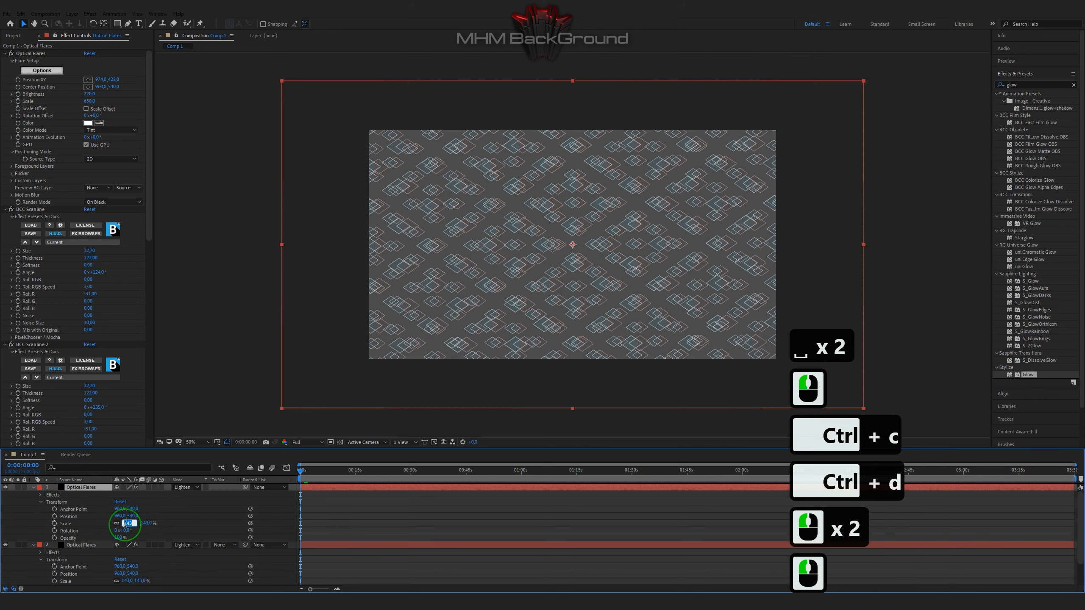
type("214")
left_click(173, 532)
key("space")
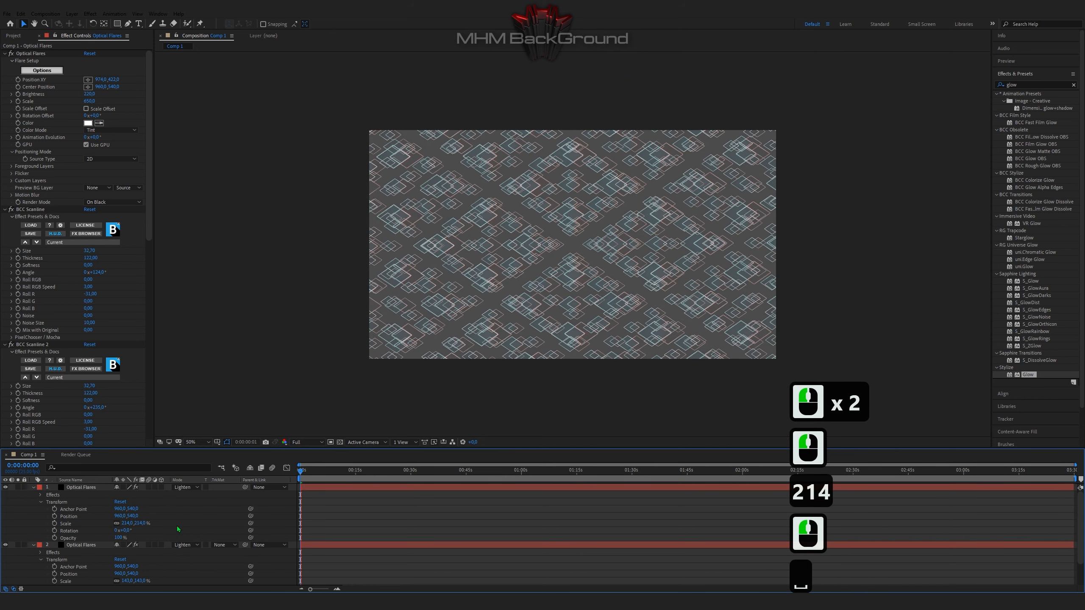
key("space")
Change the S_EdgeRays Rays Color on the 214% Optical Flares layer to azure blue, entering 00EFF and shifting its hue toward cyan
left_click(76, 487)
left_click(71, 495)
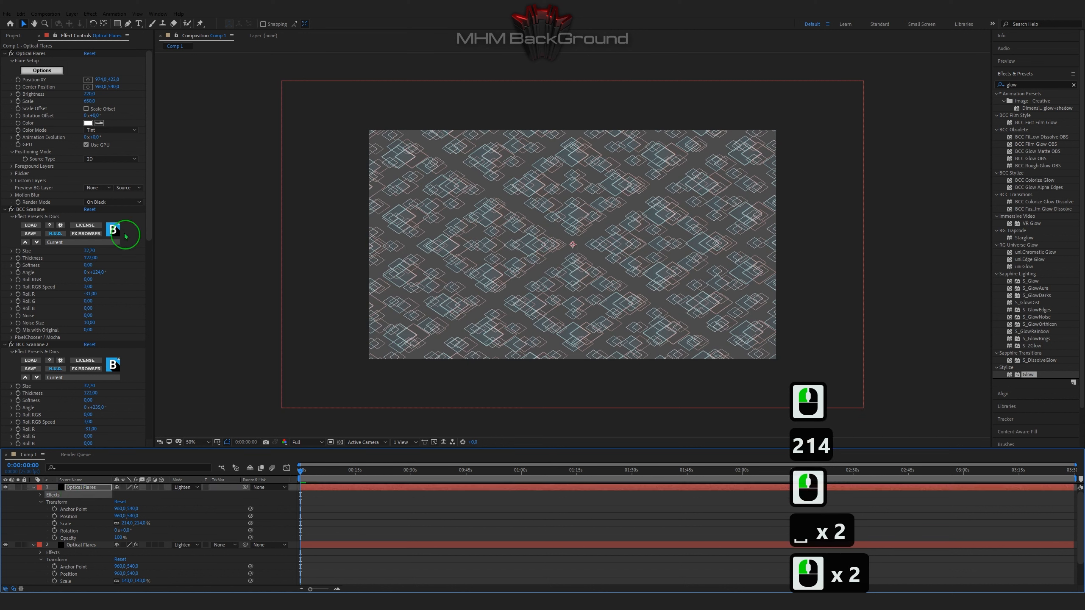
left_click_drag(146, 233, 147, 363)
left_click(88, 314)
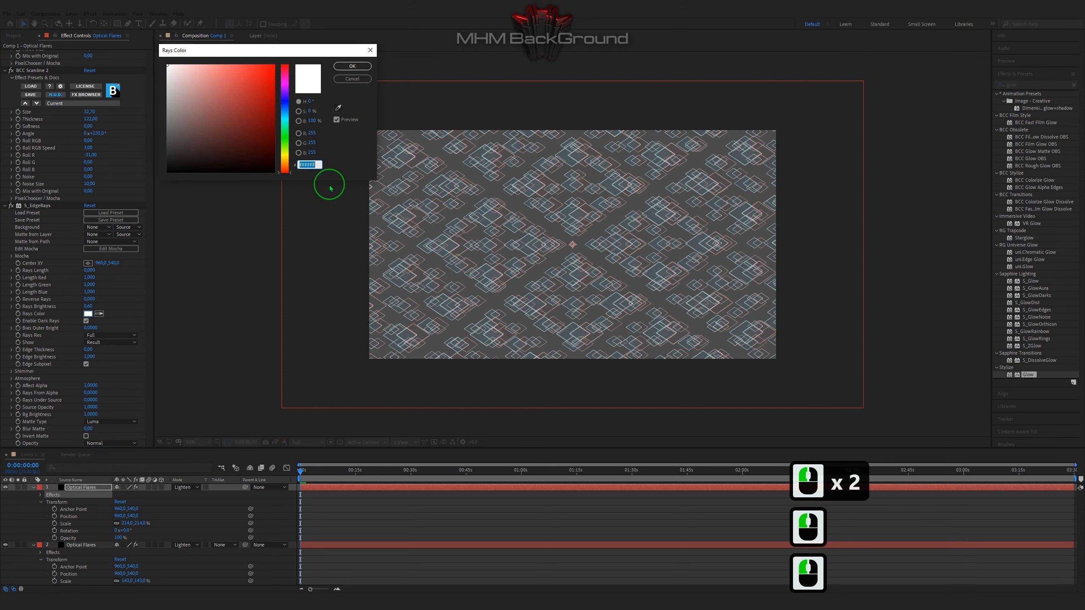
left_click(352, 80)
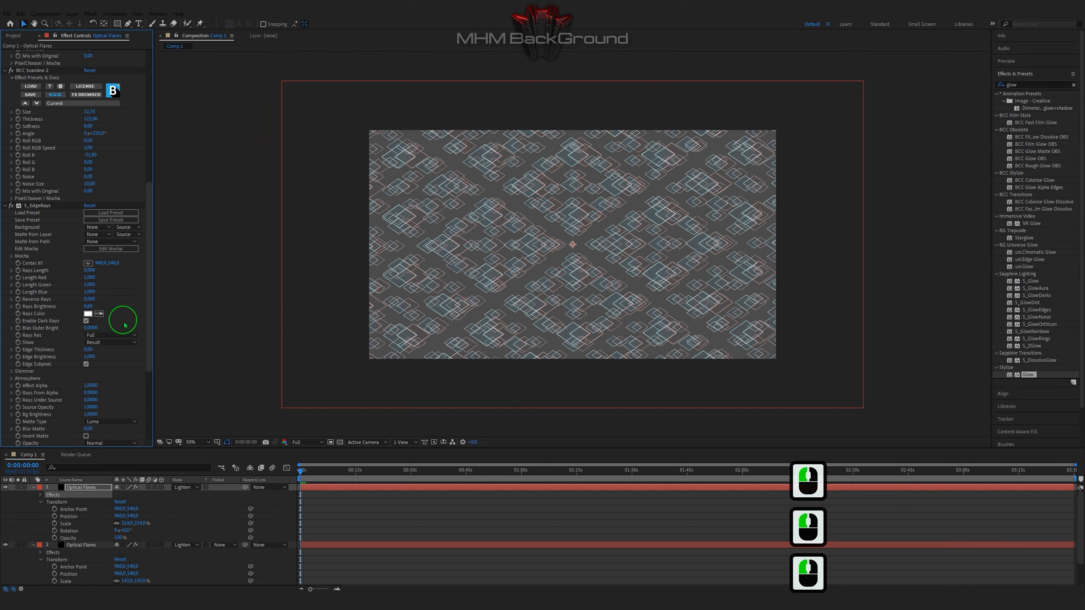
scroll(117, 319, "down", 5)
scroll(113, 323, "up", 4)
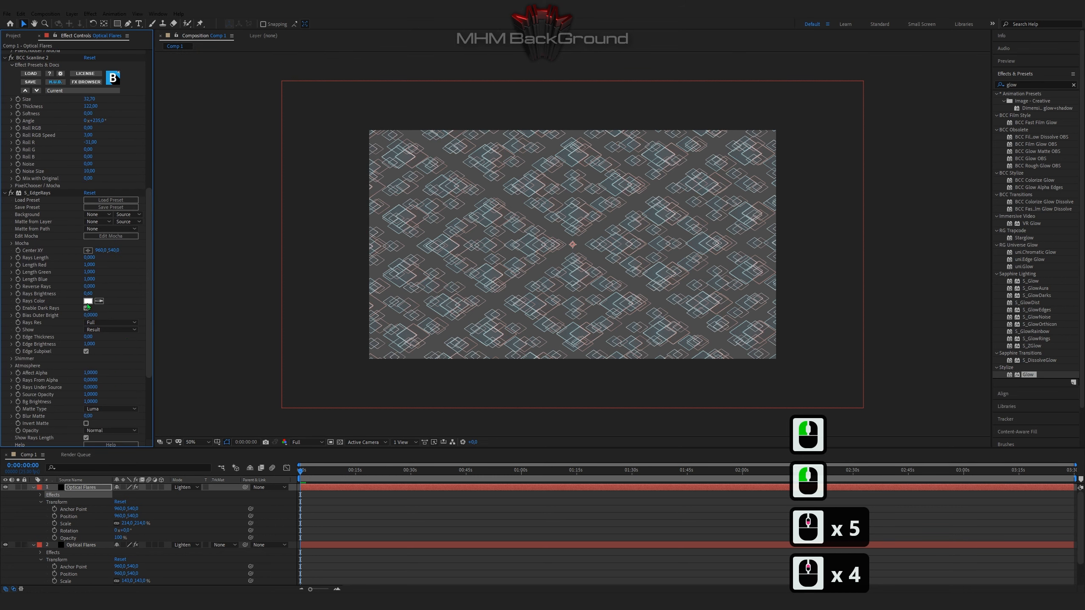
left_click(87, 302)
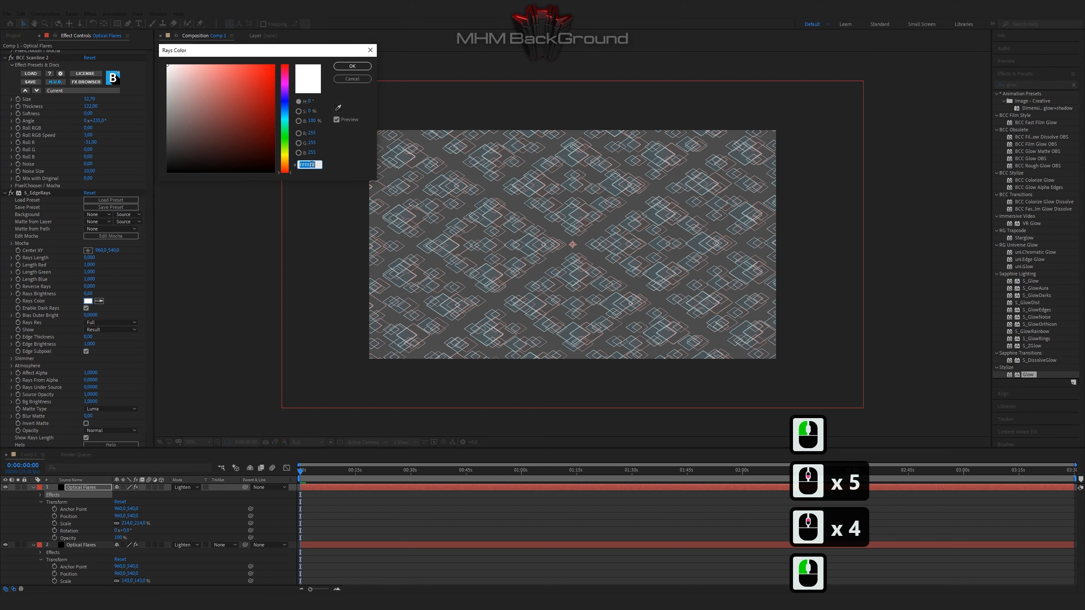
type("00e")
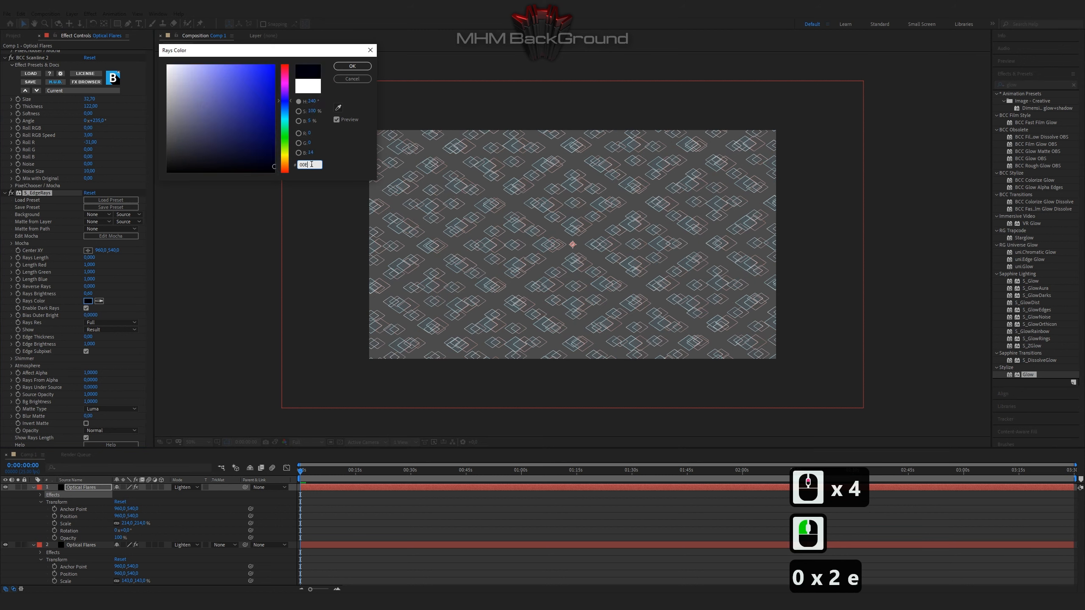
type("ff")
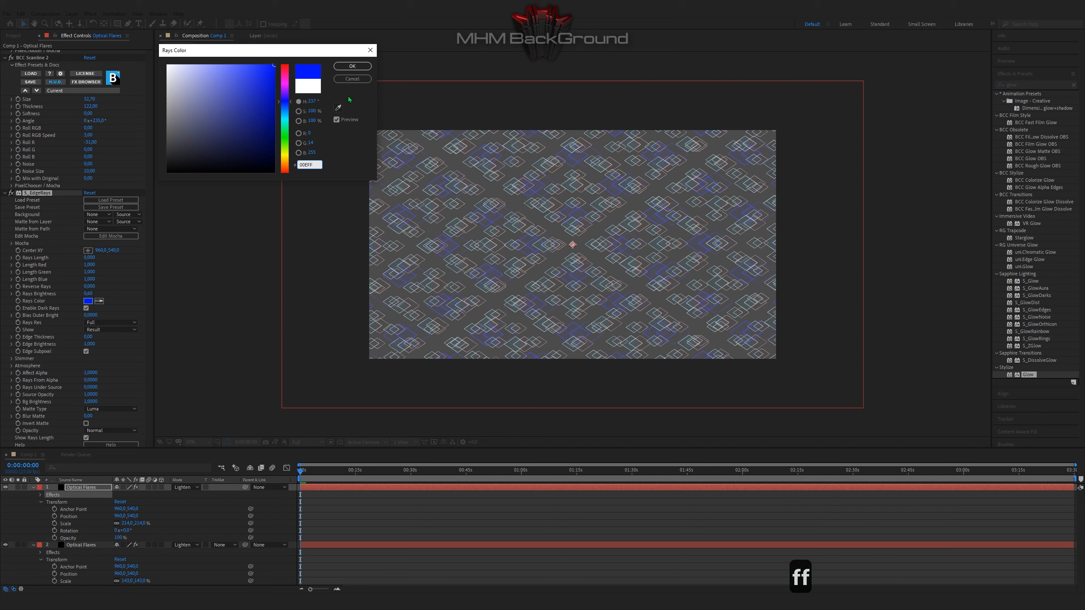
left_click_drag(285, 102, 286, 115)
left_click(340, 66)
left_click(79, 321)
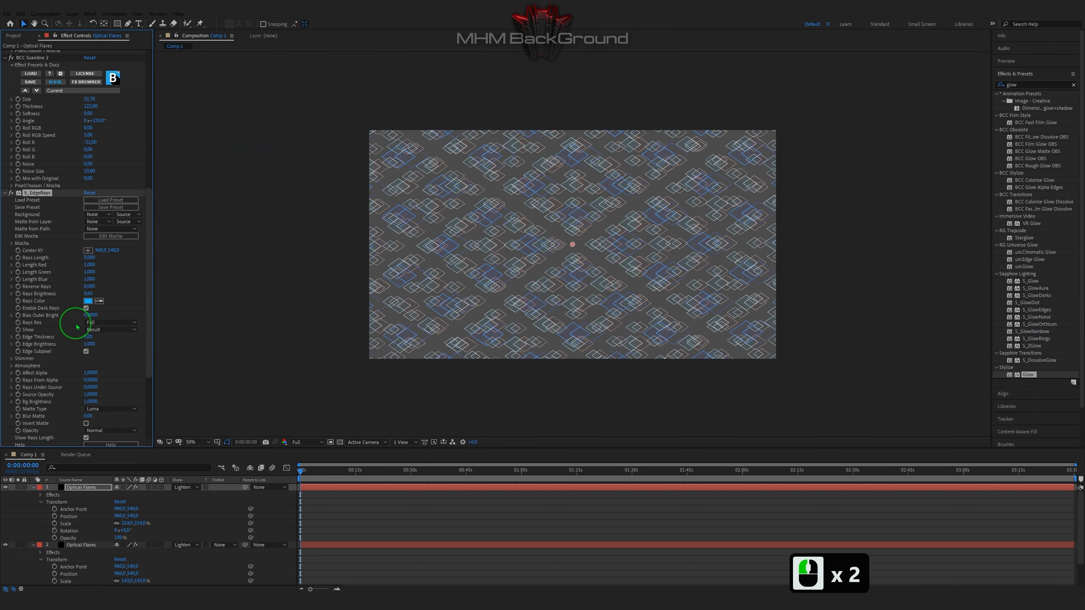
Set the S_EdgeRays Rays Color on the 143% Optical Flares layer to yellow FFF000
left_click(80, 545)
scroll(92, 342, "up", 8)
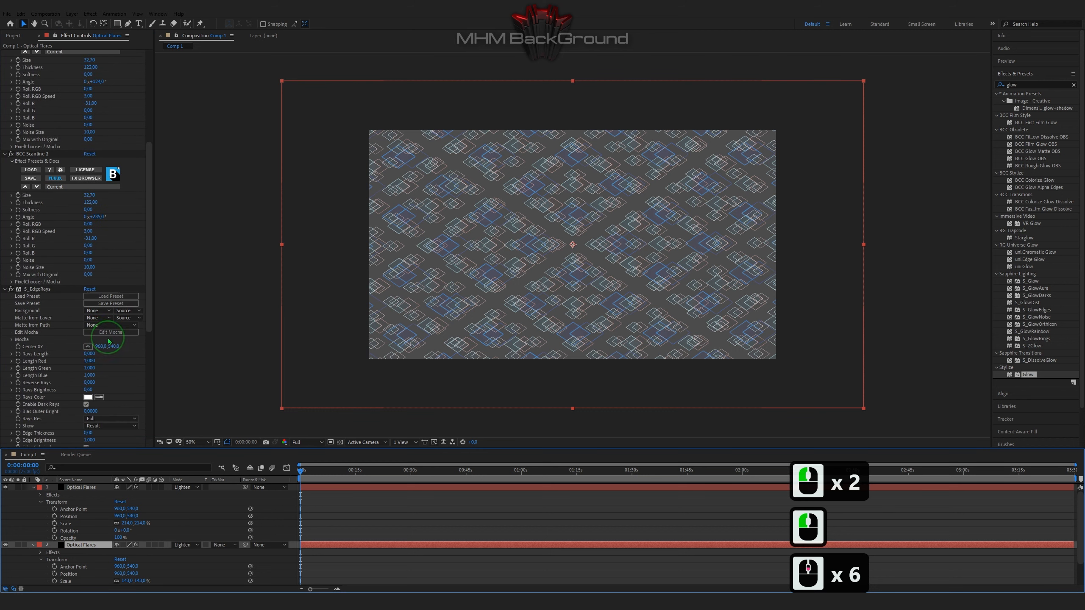
left_click(92, 334)
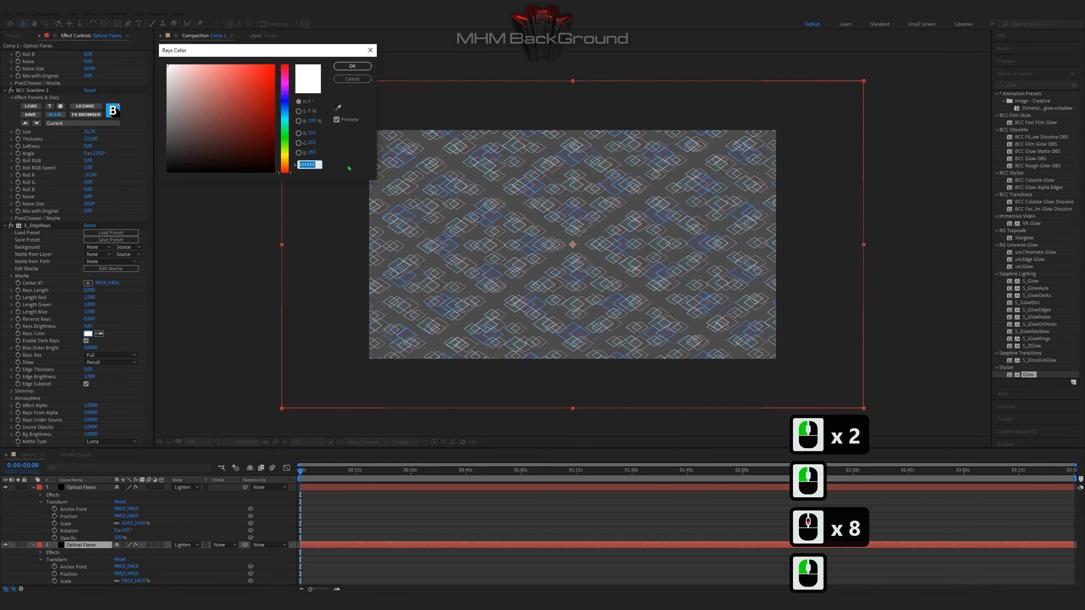
type("FFF000")
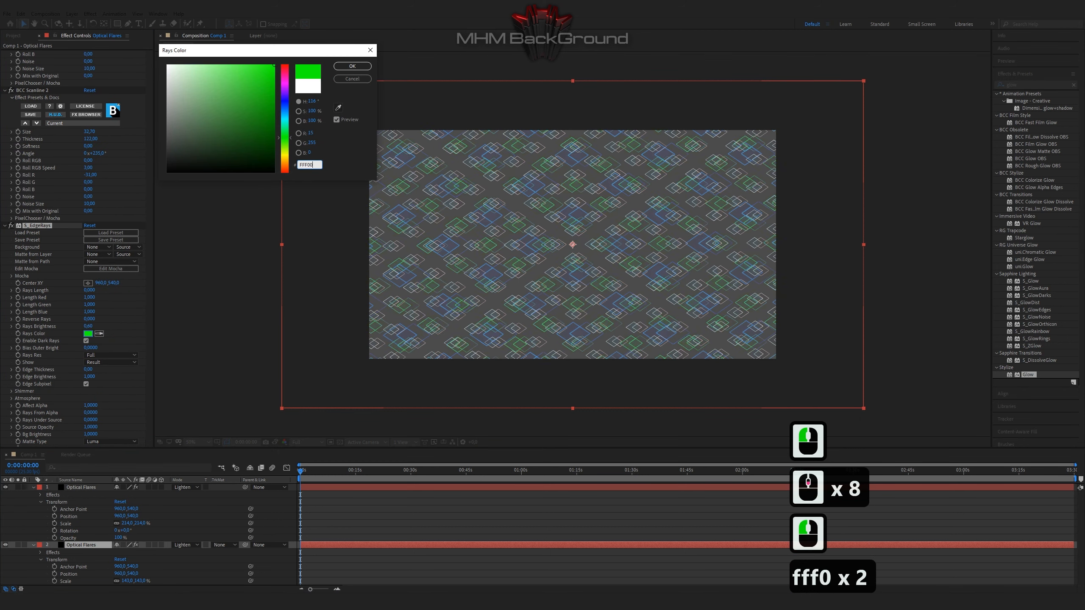
left_click(349, 67)
Set the S_EdgeRays Rays Color on the original Optical Flares layer to purple A200FF and preview the coloured pattern
scroll(84, 538, "down", 4)
left_click(81, 574)
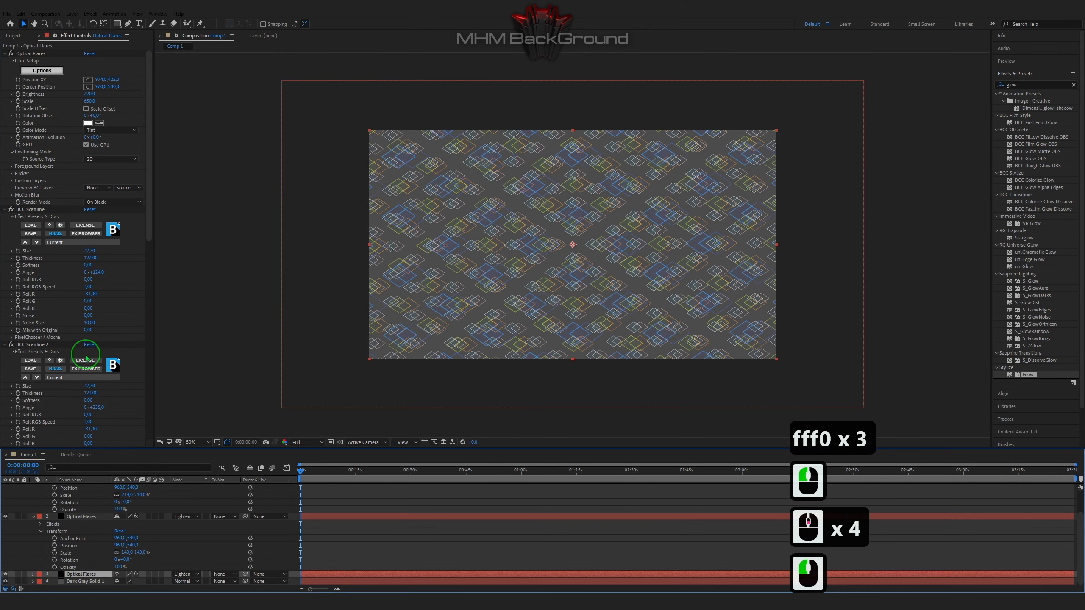
scroll(87, 358, "down", 7)
left_click(88, 366)
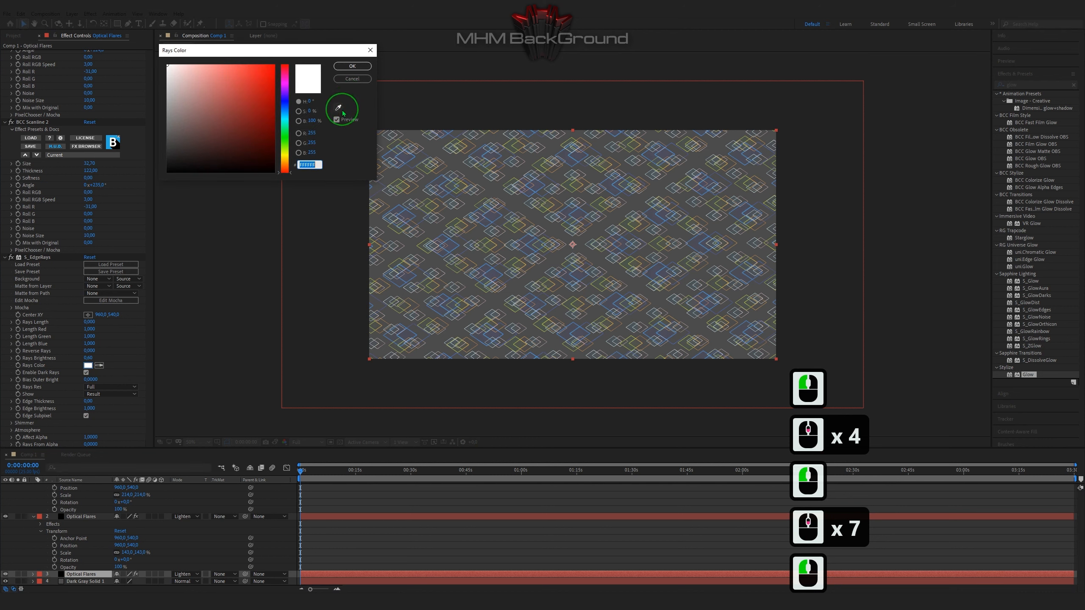
type("a200ff")
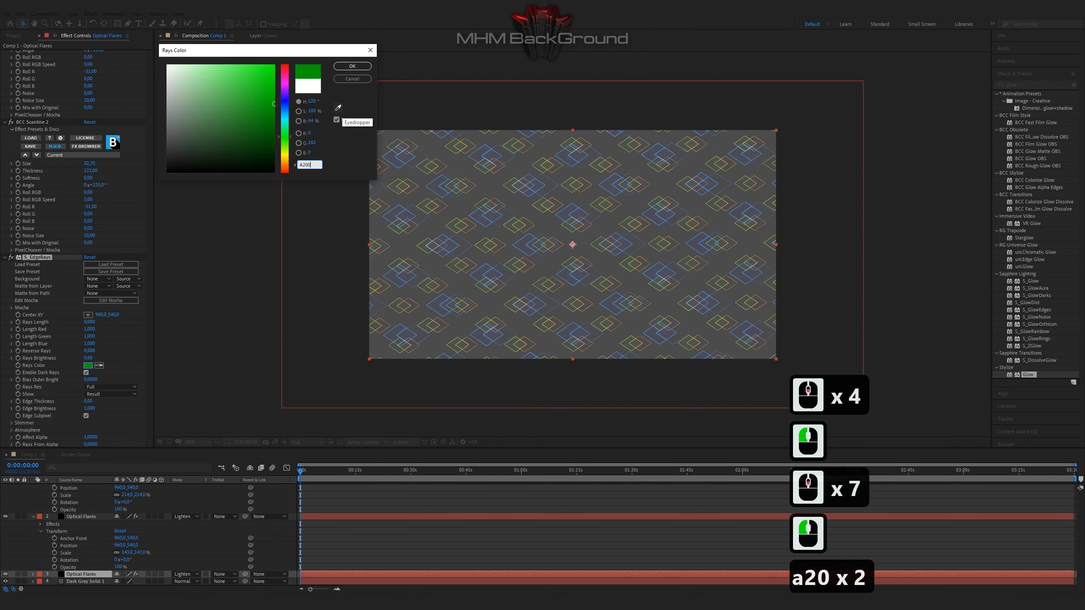
left_click(352, 65)
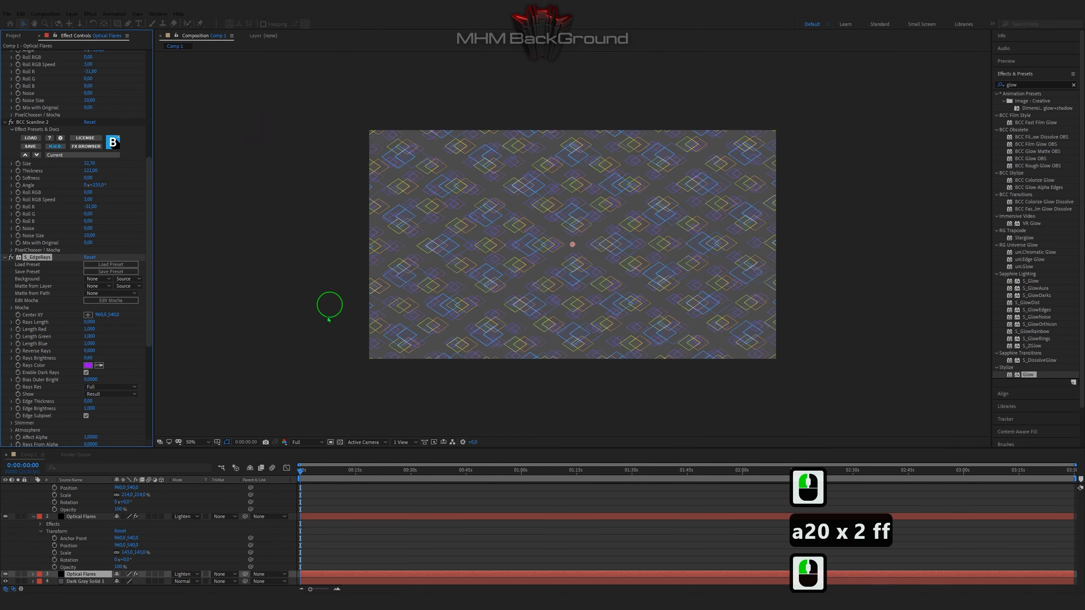
key("space")
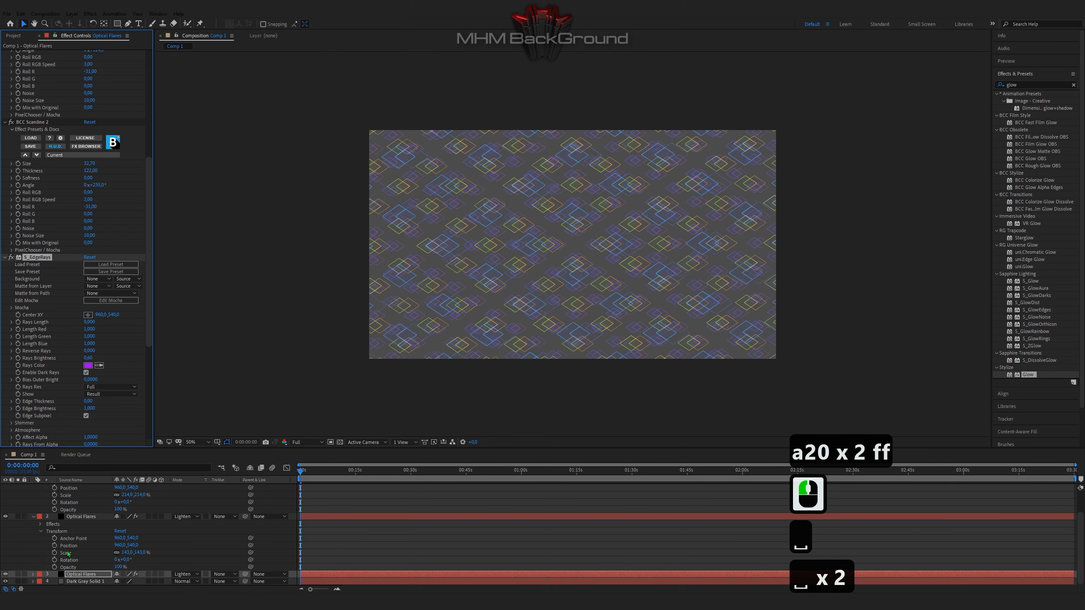
key("space")
Find the S_Vignette effect, apply it to the dark grey solid and preview the composition
scroll(51, 525, "up", 5)
left_click(33, 495)
left_click(33, 495)
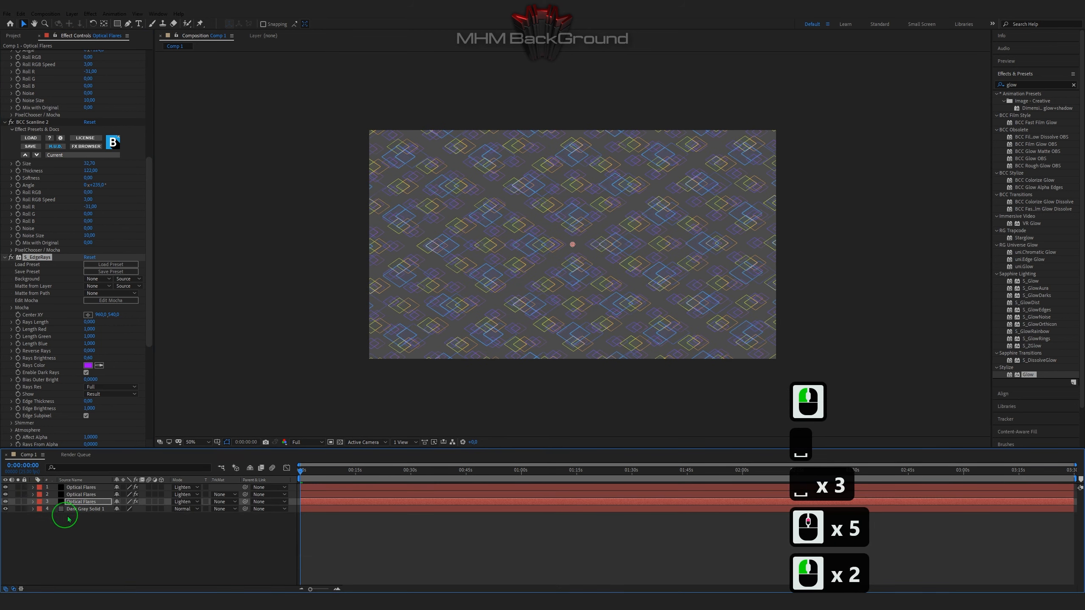
left_click(75, 509)
left_click(1027, 86)
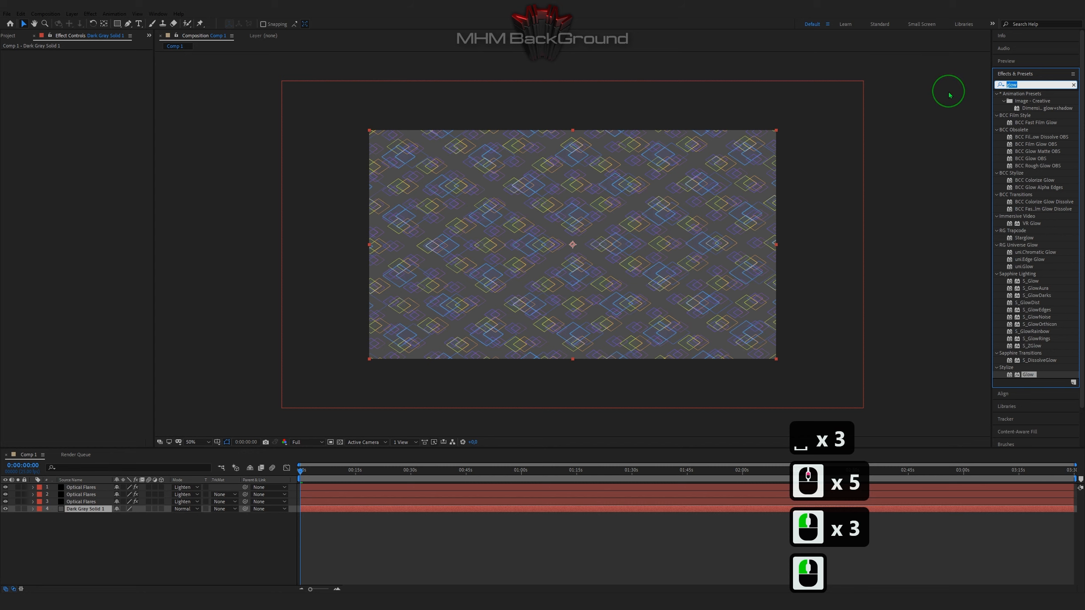
type("vig")
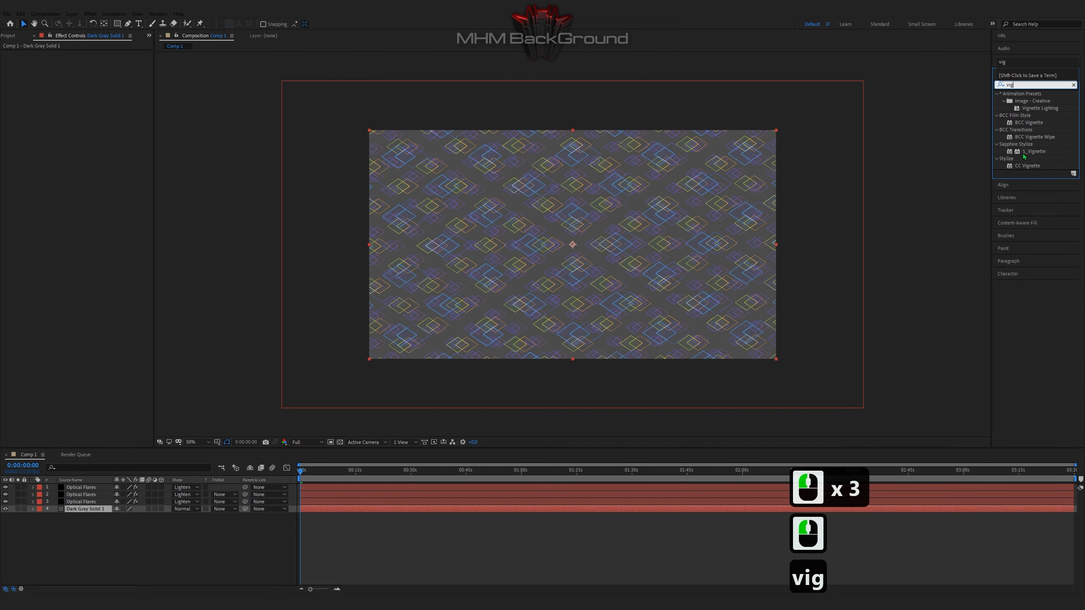
double_click(1034, 152)
key("space")
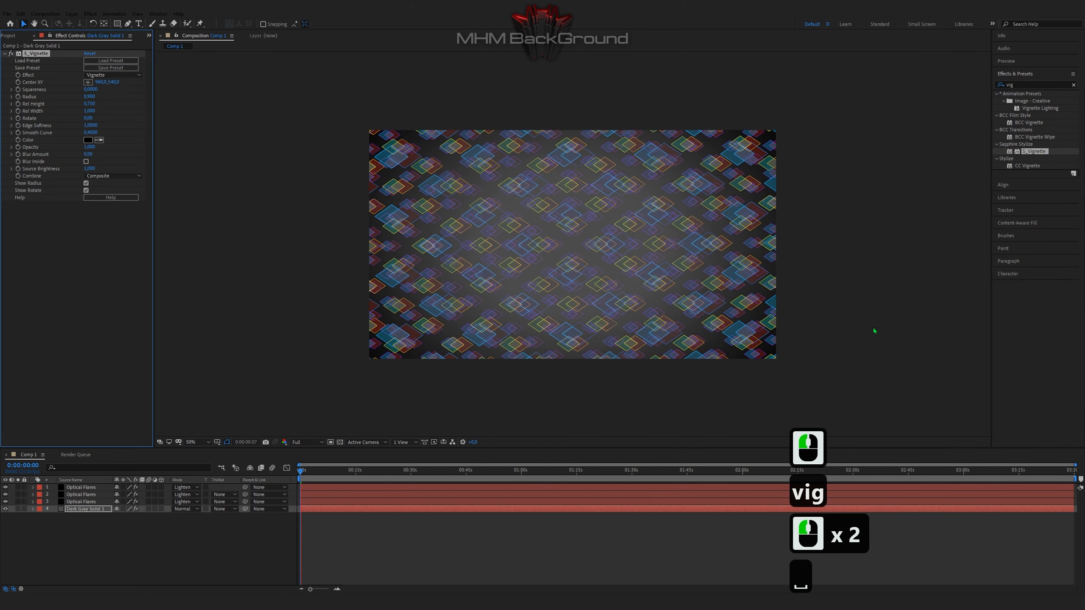
key("space")
Create a new adjustment layer above all layers in Comp 1
left_click(97, 545)
right_click(96, 540)
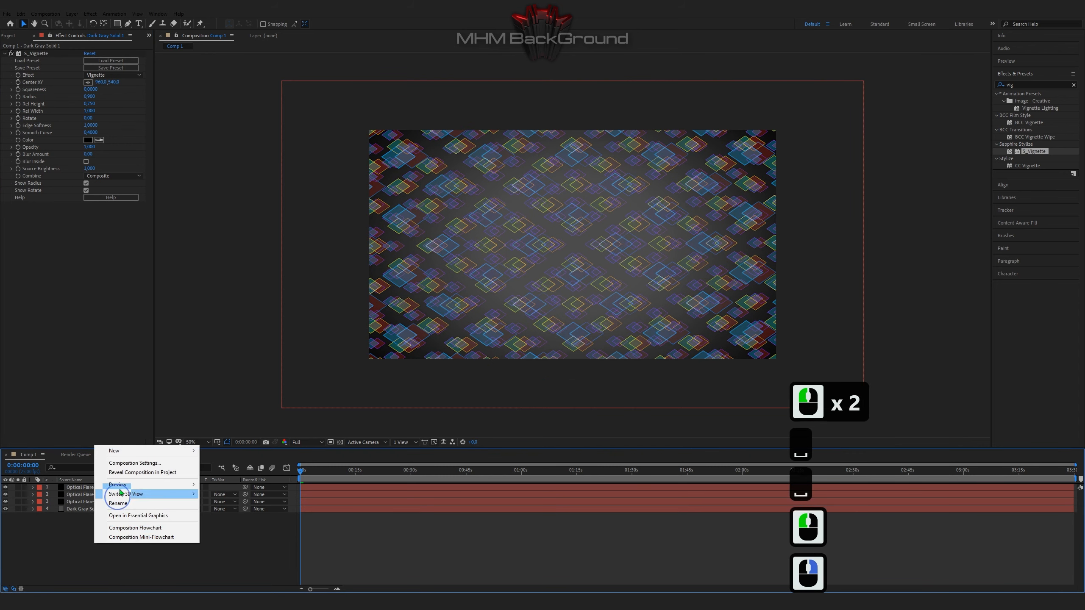
mouse_move(131, 451)
left_click(218, 519)
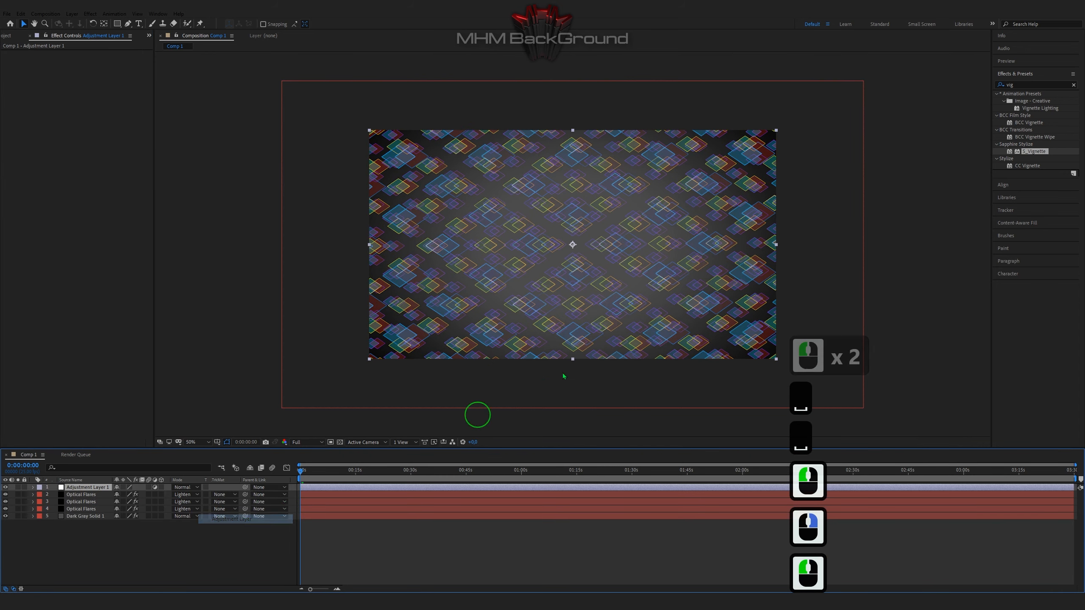
Find the Stylize Glow effect and apply it to the adjustment layer
left_click(1016, 85)
type("glow")
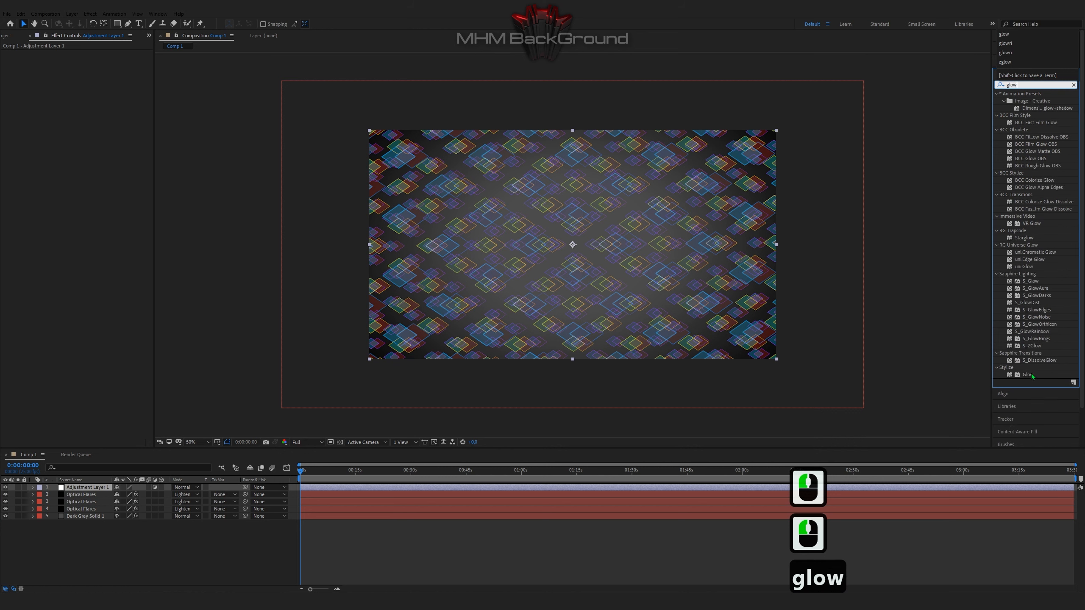
double_click(1028, 374)
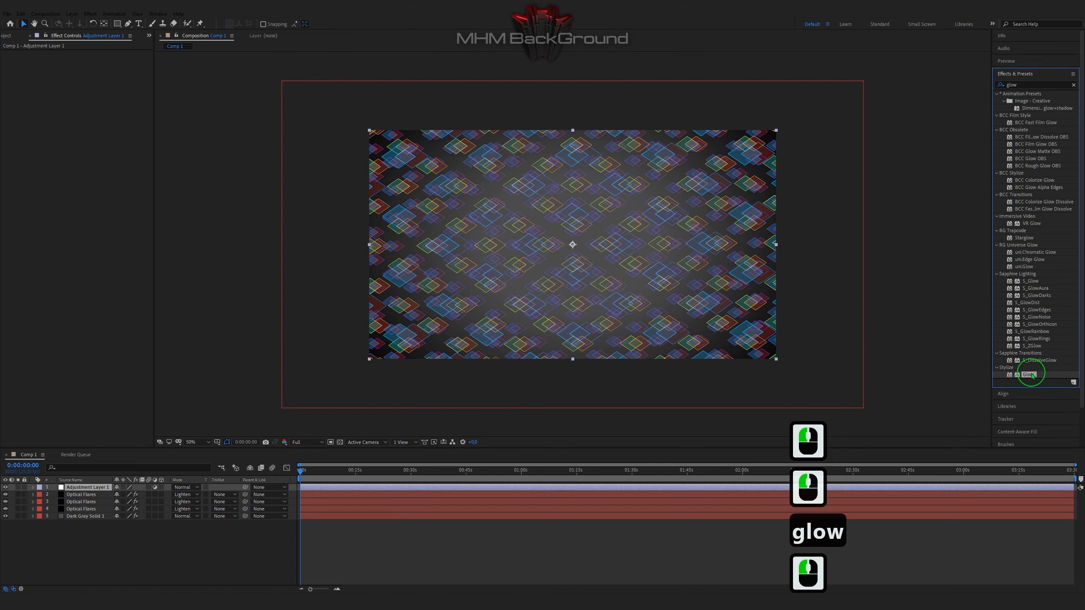
Set the Glow Threshold to 39.6% and the Glow Radius to 9, and preview the composition
left_click(90, 69)
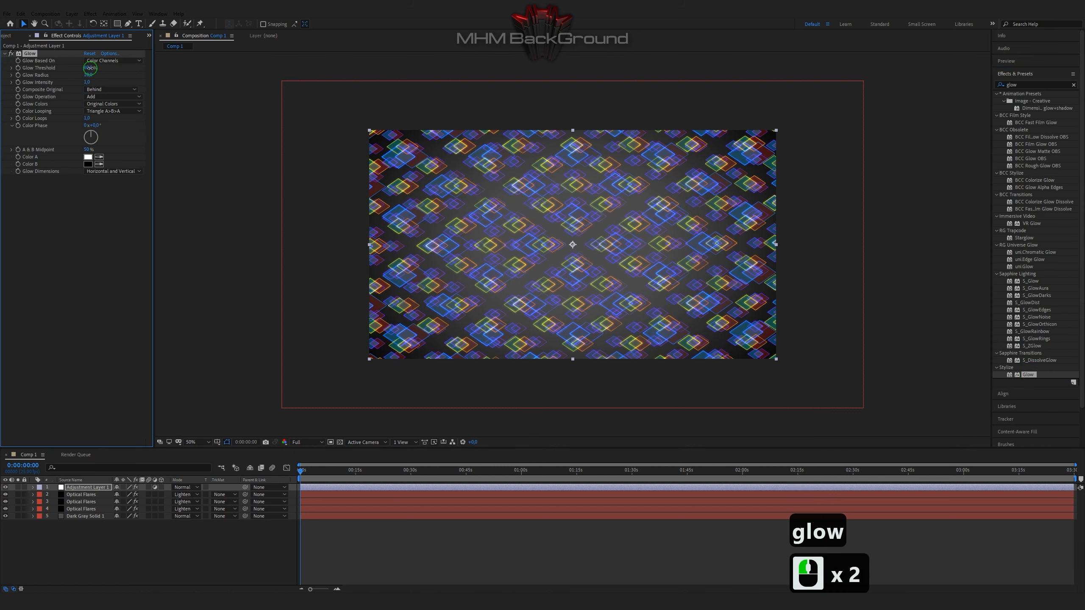
type("39")
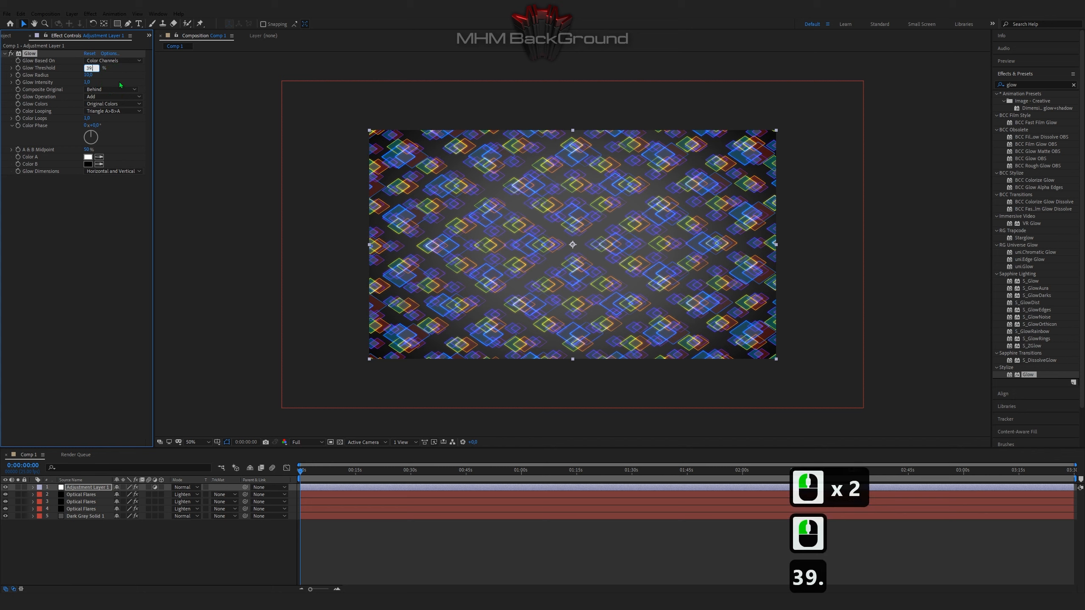
key("Tab")
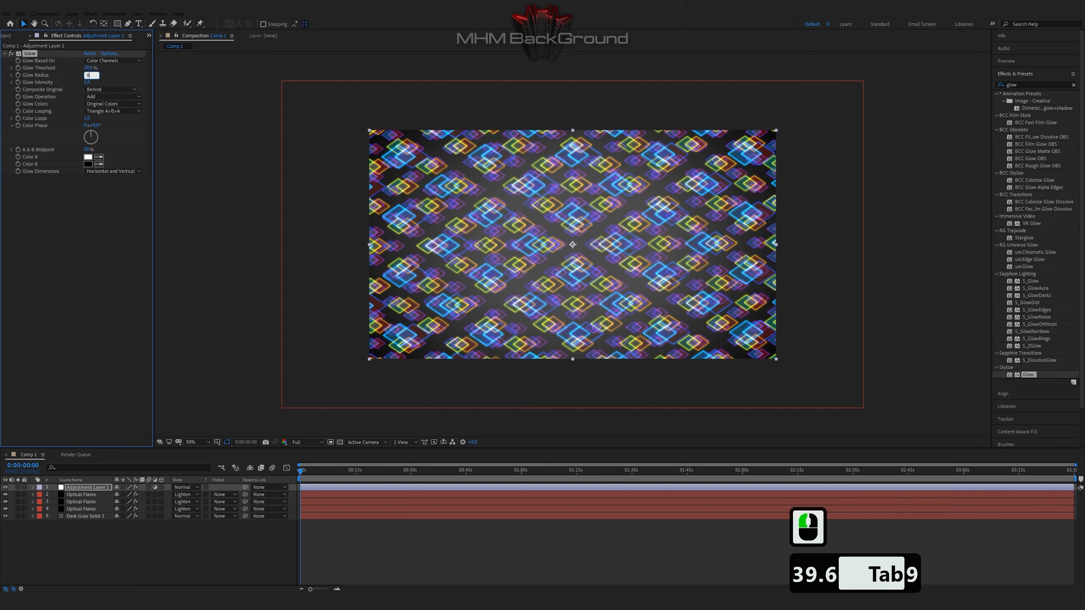
key("Return")
key("space")
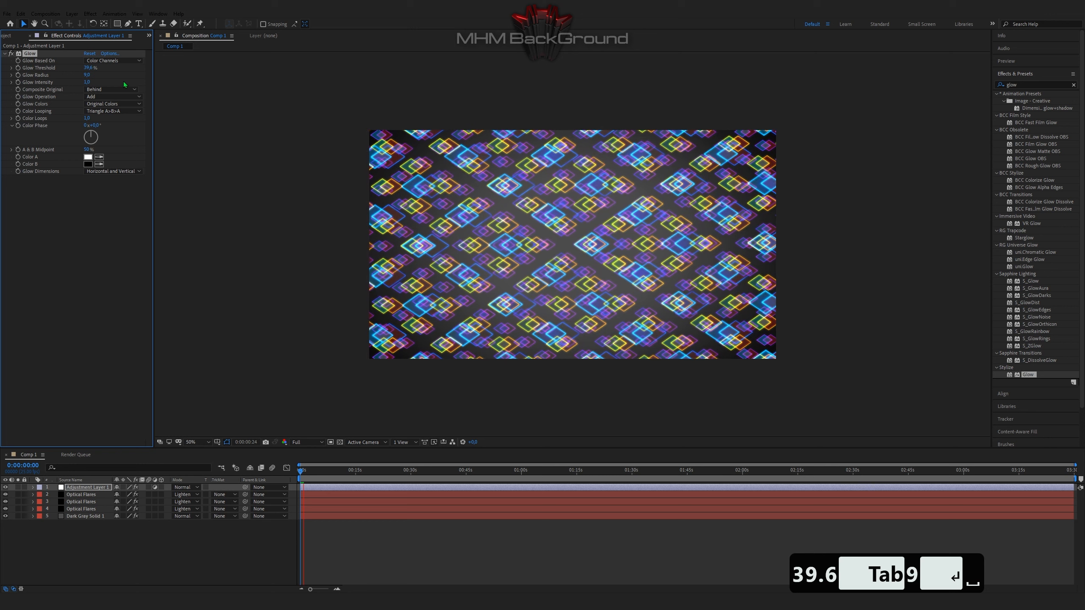
key("space")
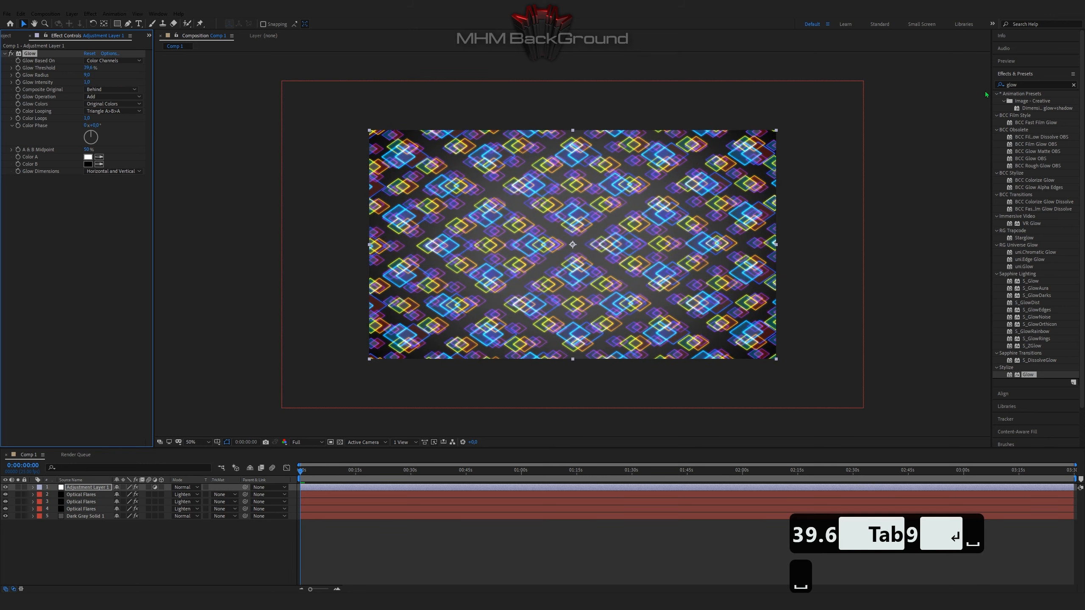
Find the S_WarpFishEye effect and apply it to the adjustment layer
left_click(991, 87)
type("warp")
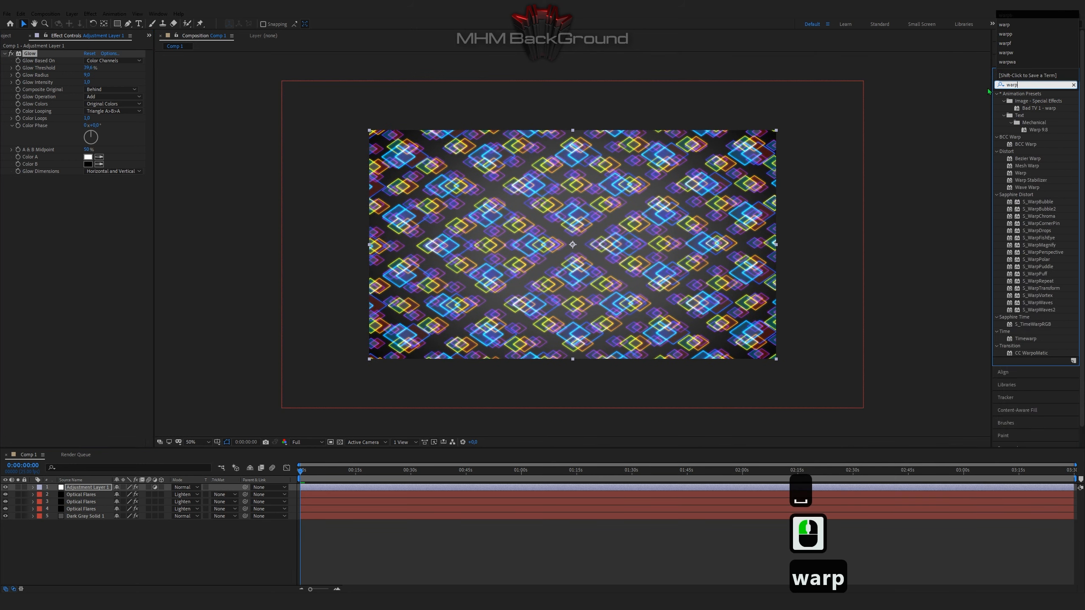
type("f")
double_click(1038, 101)
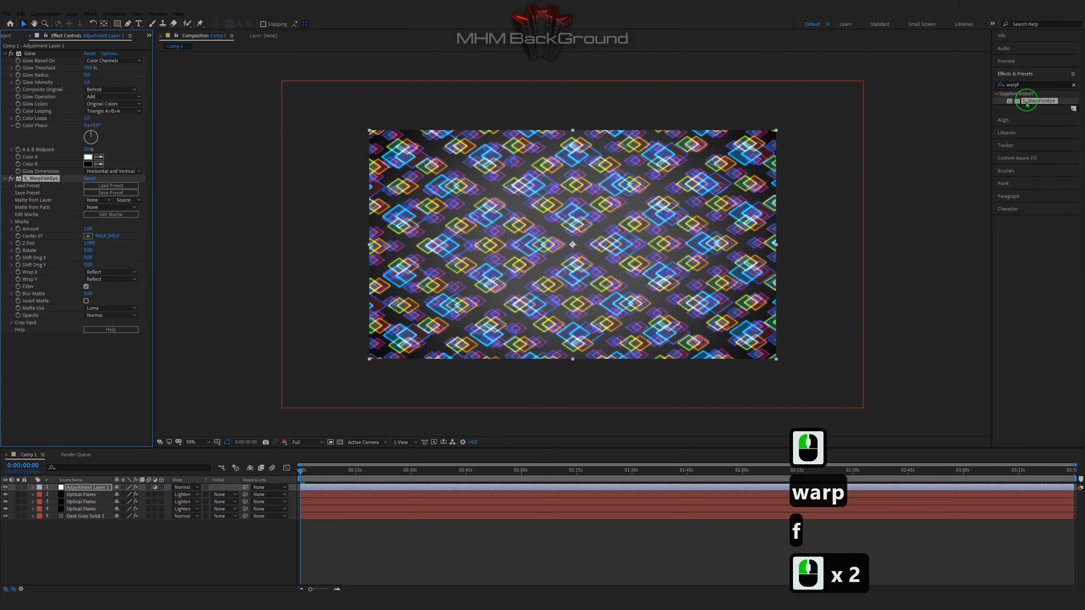
Set the S_WarpFishEye Amount to -0.2 and Rotate to 35
left_click(90, 229)
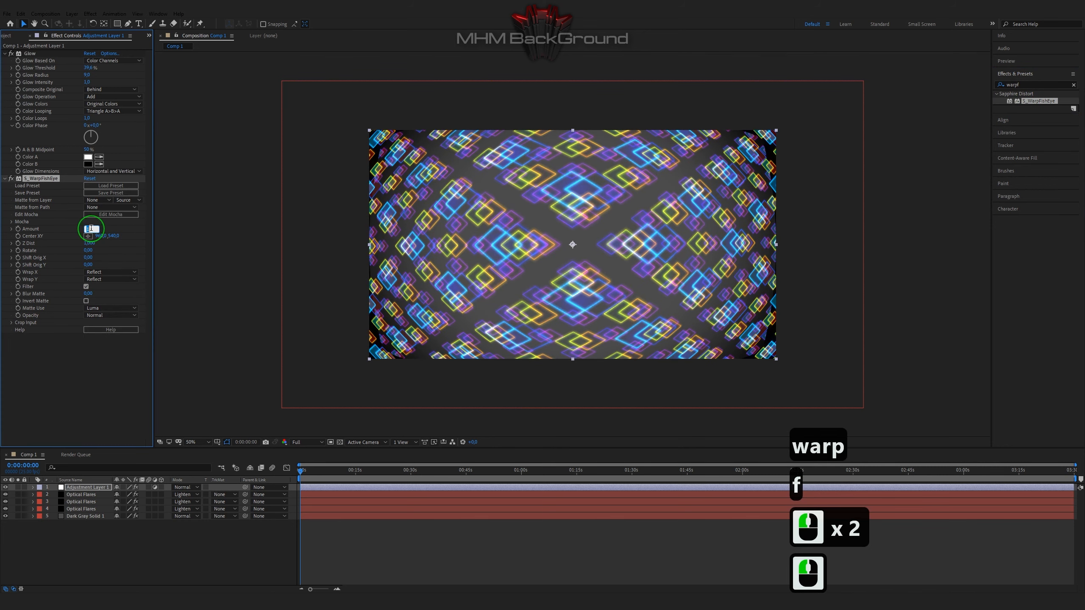
type("-0")
type("/")
key("BackSpace")
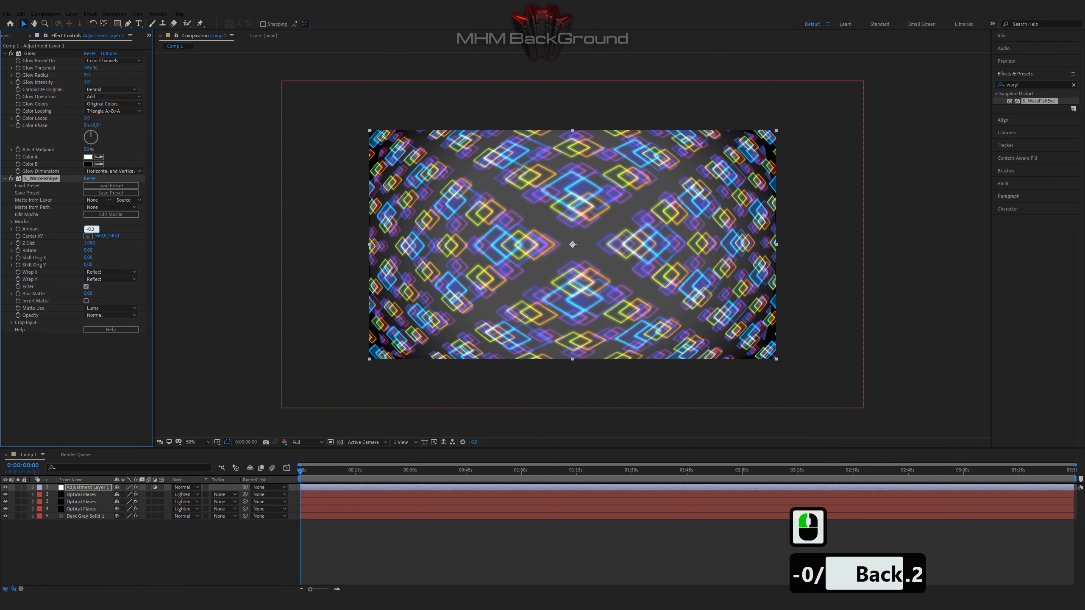
key("Tab")
key("Tab")
key("Tab")
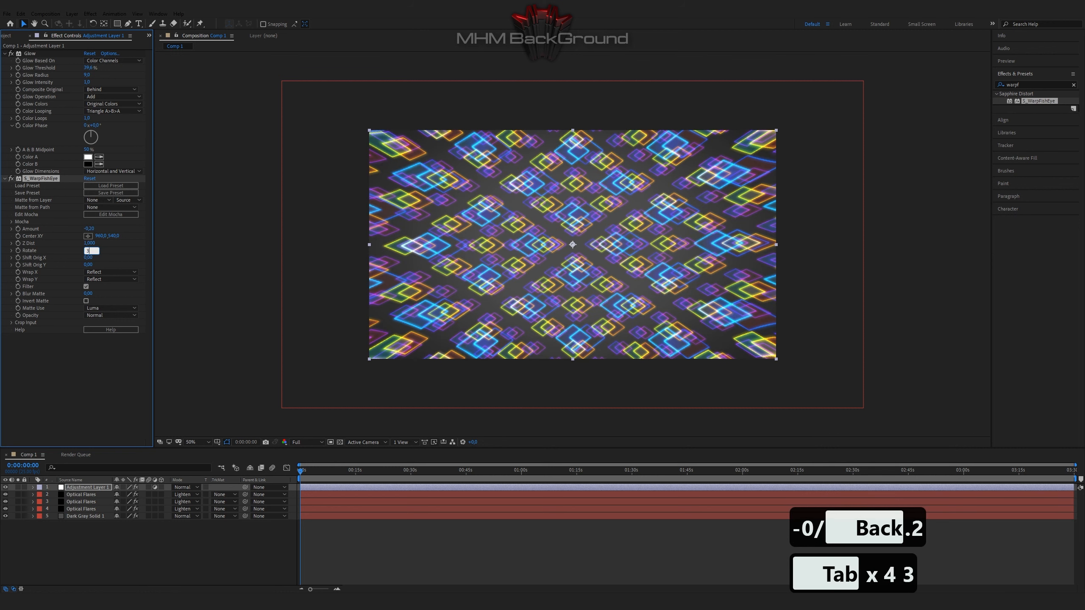
key("Return")
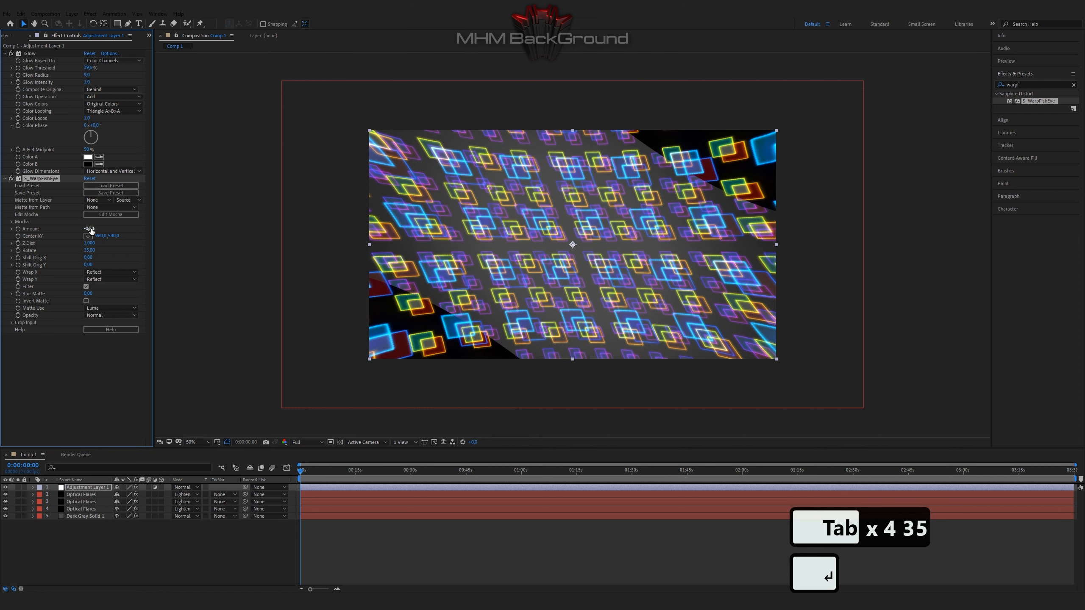
Set Crop Top and Crop Bottom to 1790 in the S_WarpFishEye Crop Input settings and preview the composition
left_click(11, 323)
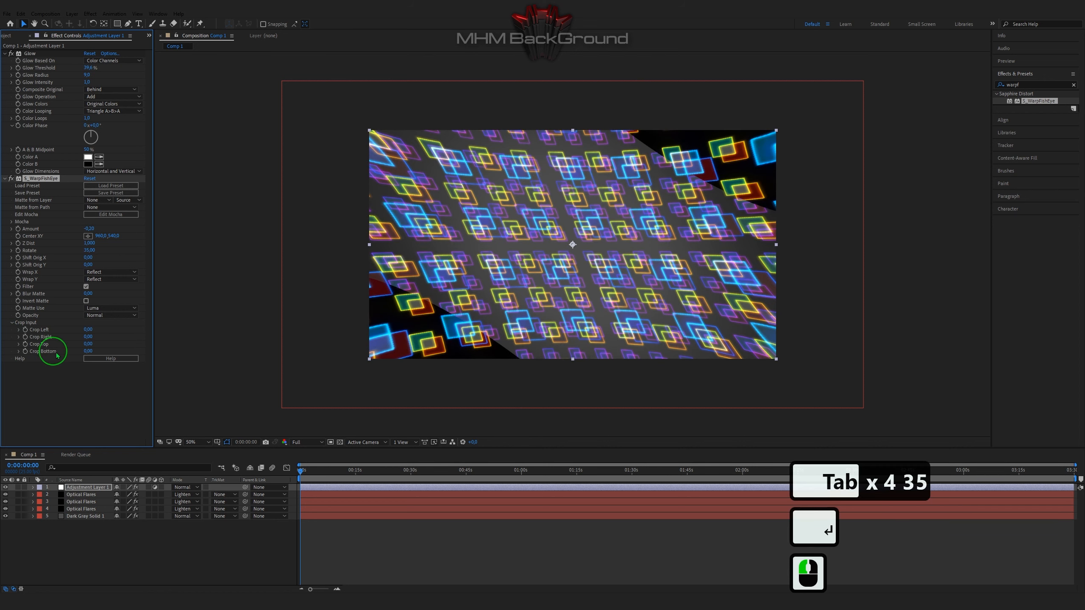
left_click(88, 344)
type("1")
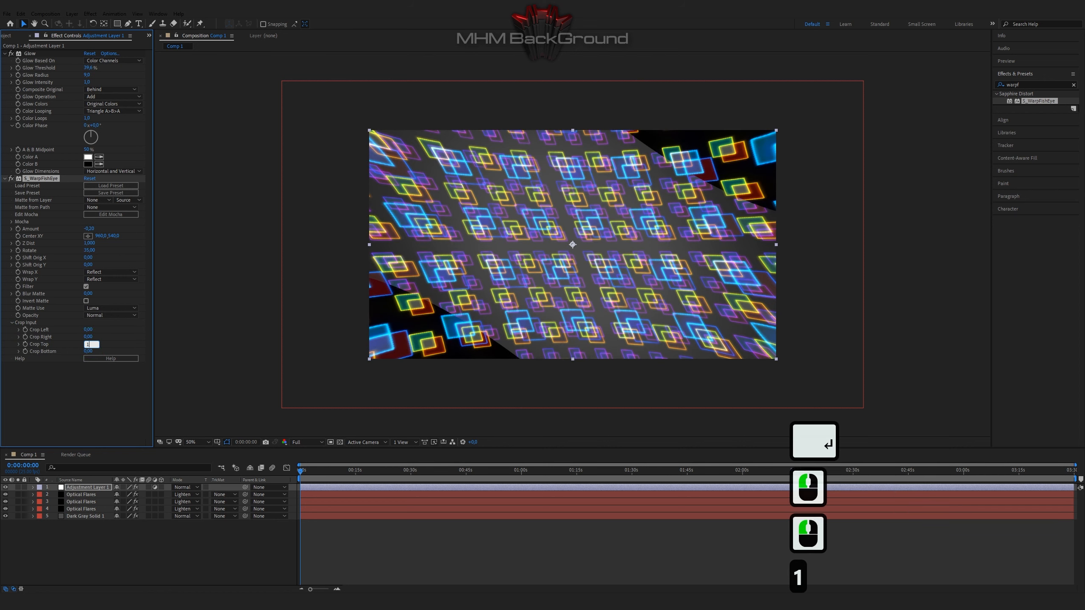
type("790")
key("Return")
left_click(91, 344)
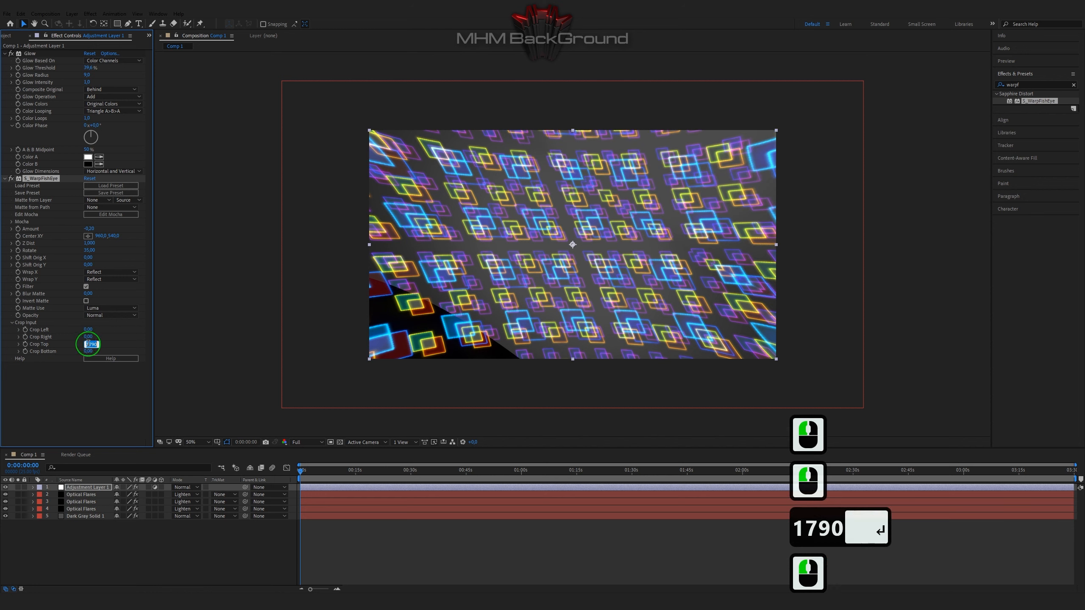
key("ctrl+c")
left_click(88, 351)
key("ctrl+v")
left_click(139, 349)
key("space")
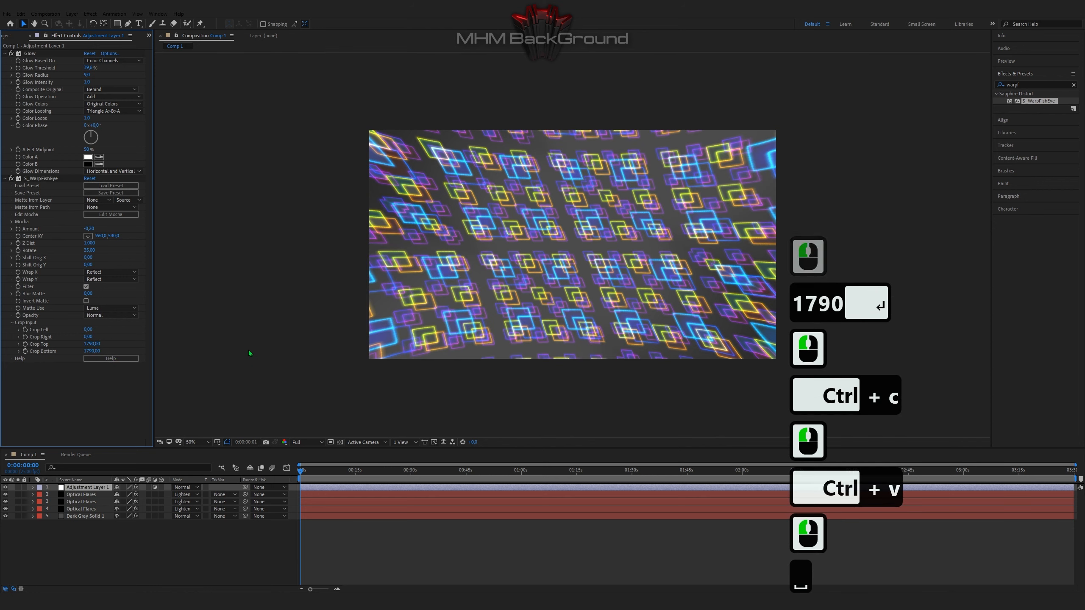
key("space")
key("space")
Find the uni.ShrinkRay effect, apply it to the adjustment layer and preview the blurred pattern
left_click(995, 85)
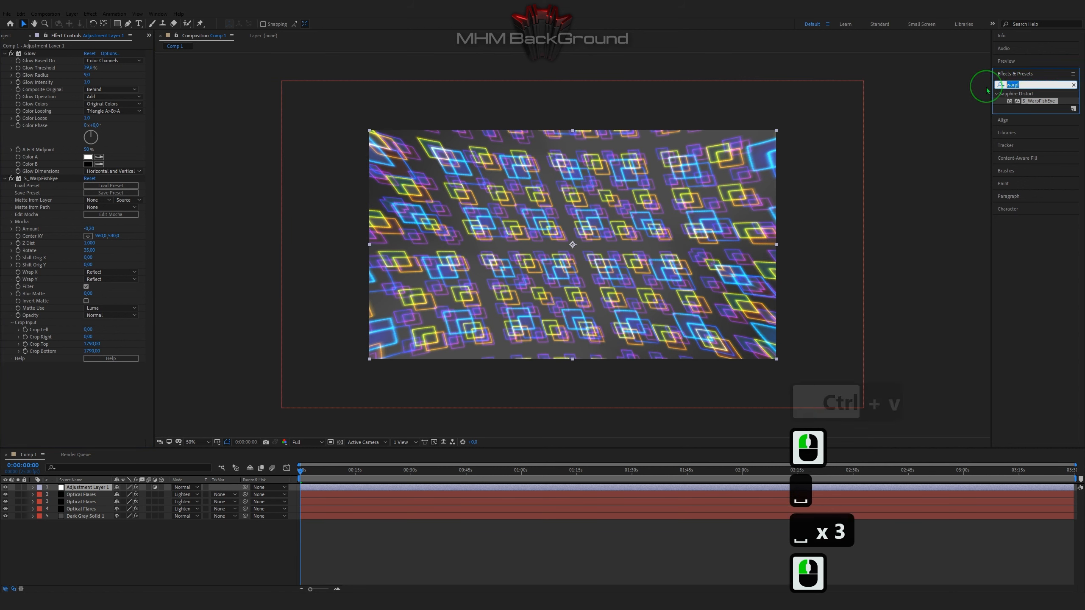
type("shr")
left_click(1021, 102)
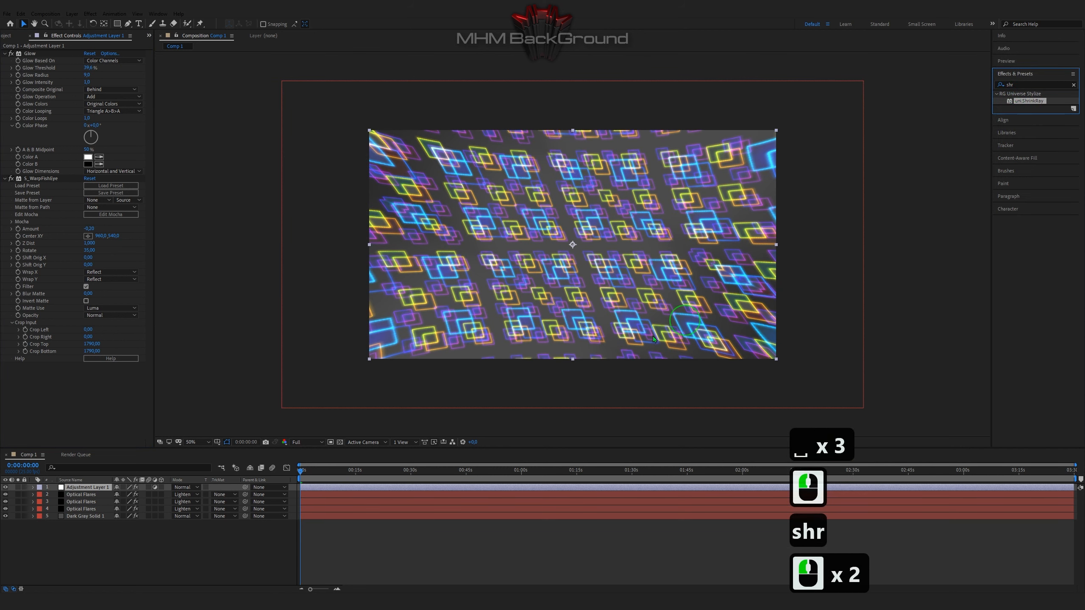
double_click(1028, 102)
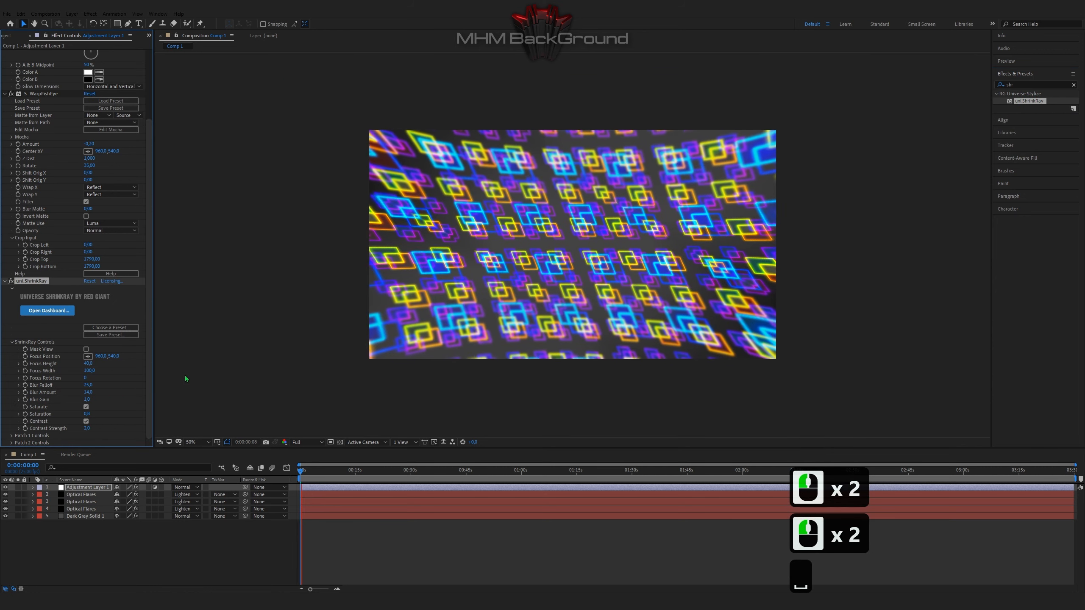
scroll(266, 362, "down", 2)
scroll(152, 400, "up", 2)
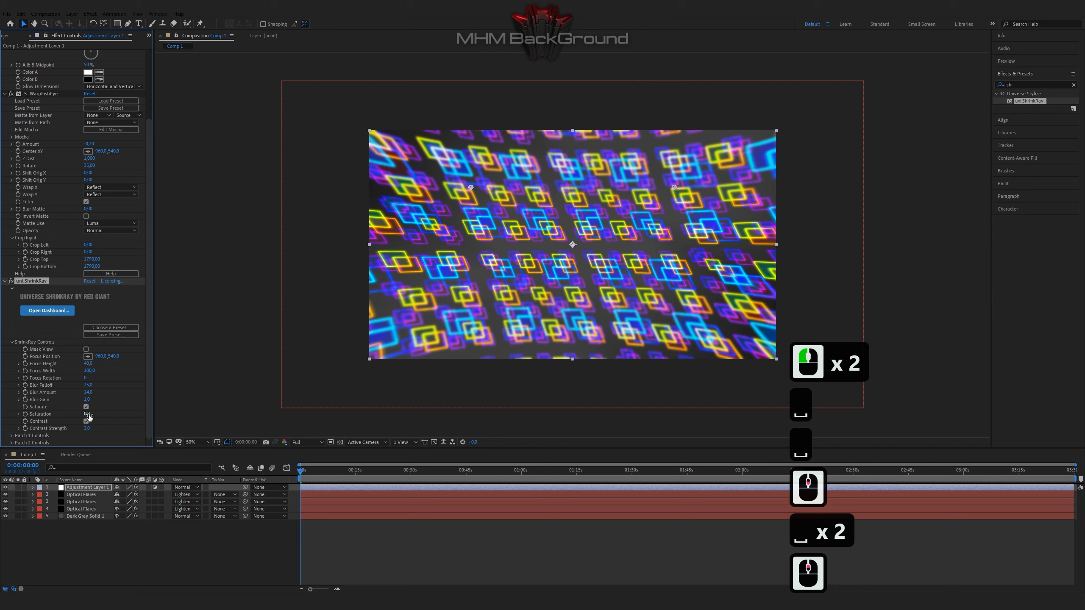
Set the uni.ShrinkRay Focus Height to 80 and preview the composition
left_click(89, 364)
type("80")
left_click(112, 376)
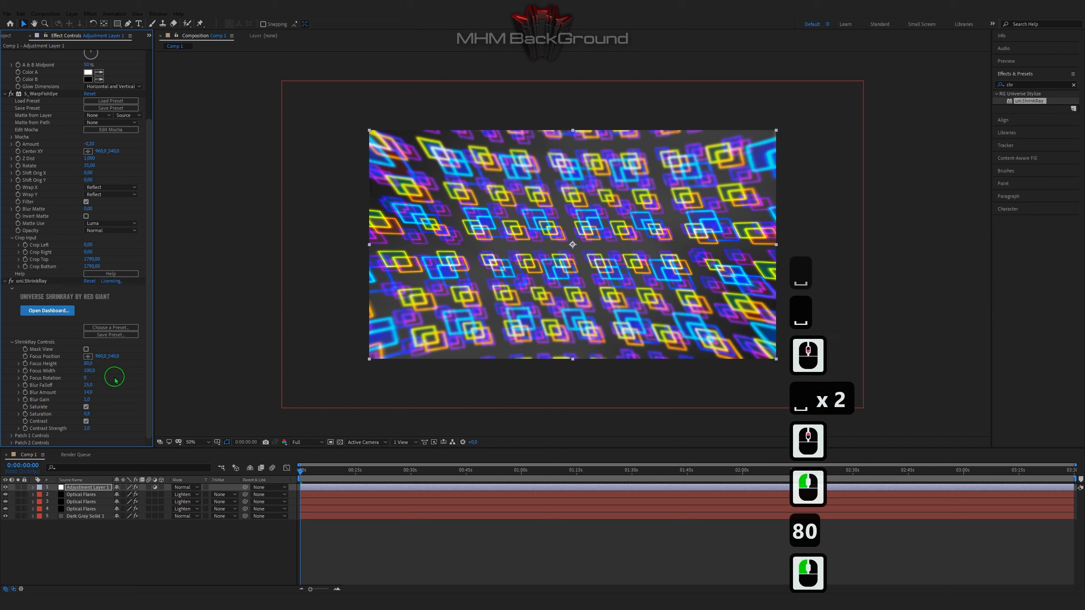
key("space")
key("space")
Shift the S_EdgeRays Rays Color on the uppermost Optical Flares layer to a cyan hue
left_click(77, 496)
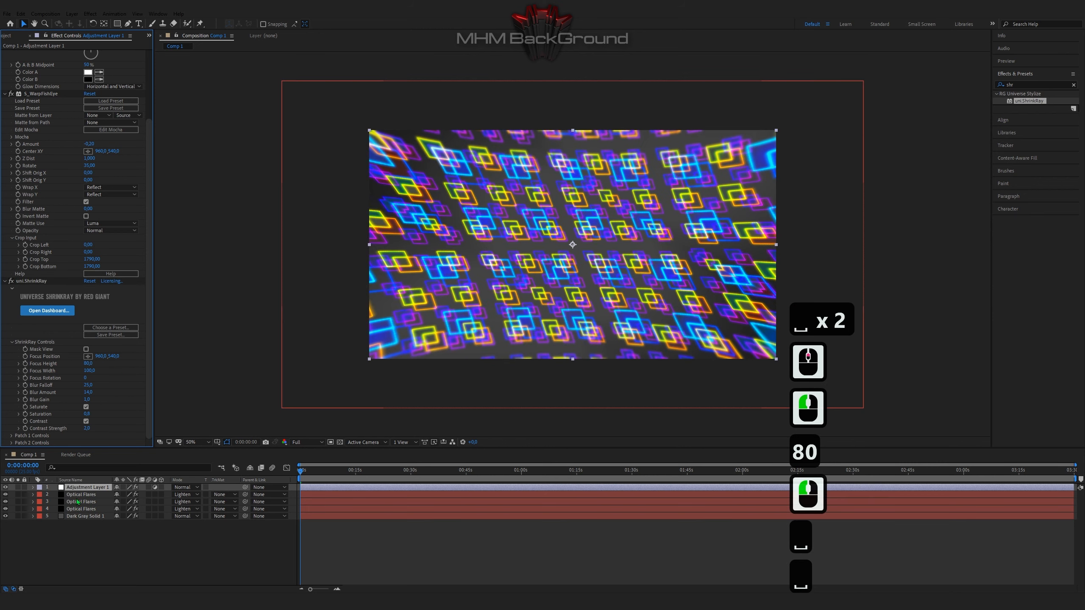
scroll(86, 300, "down", 8)
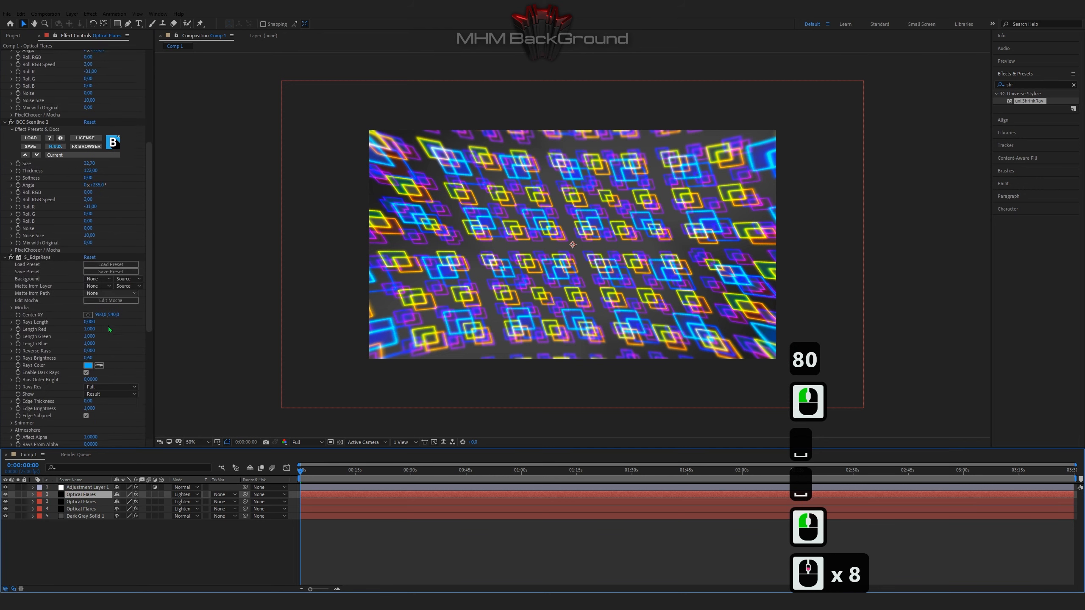
left_click(88, 334)
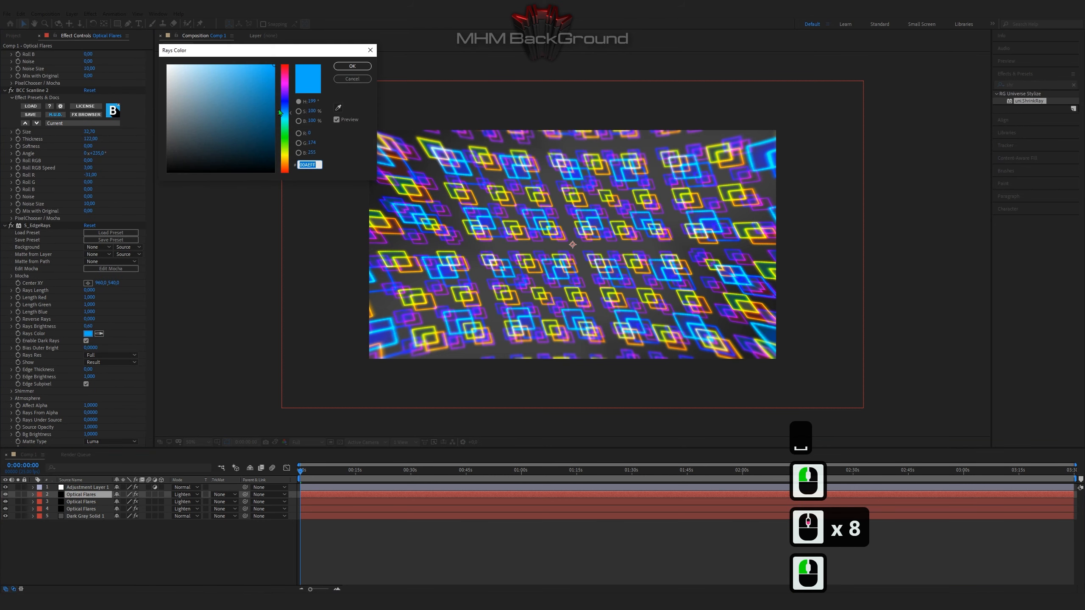
left_click_drag(285, 113, 286, 129)
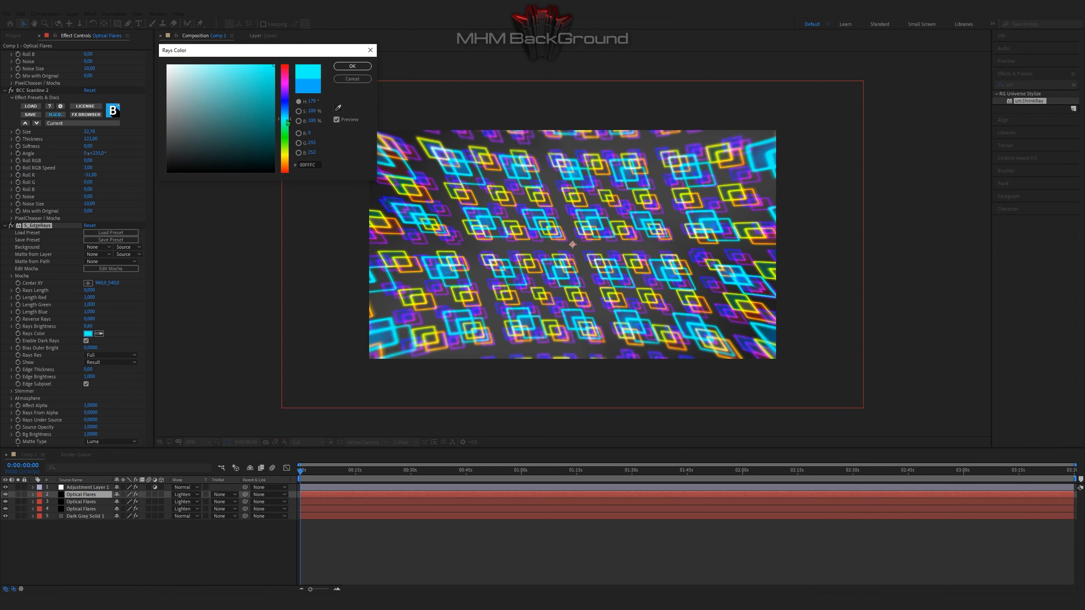
left_click(349, 67)
left_click(323, 291)
Preview the finished animation of Comp 1 repeatedly to check the pattern's motion and colours
scroll(325, 292, "down", 2)
key("space")
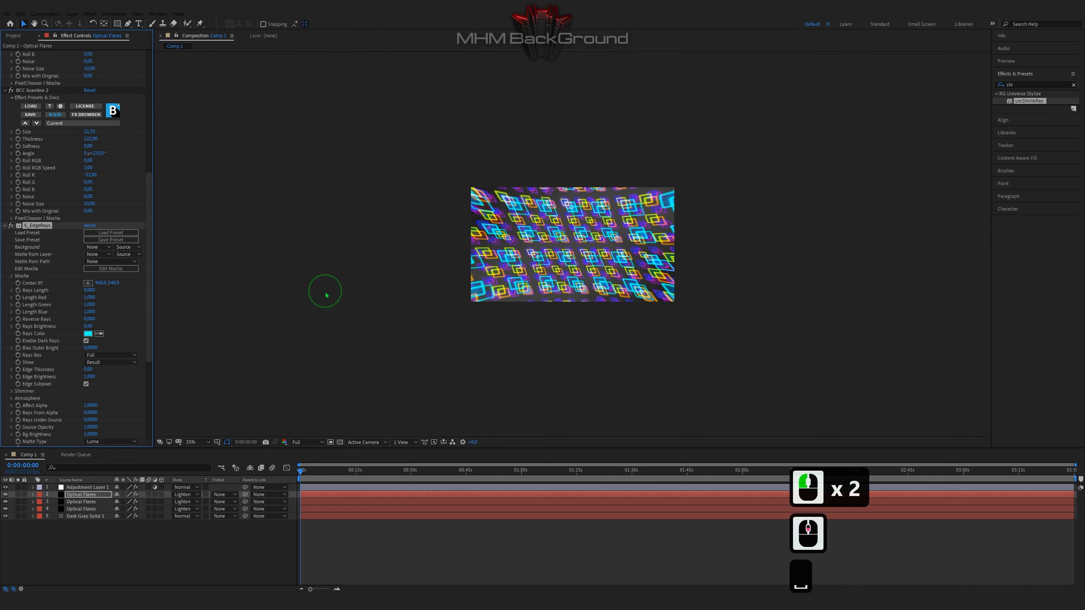
key("space")
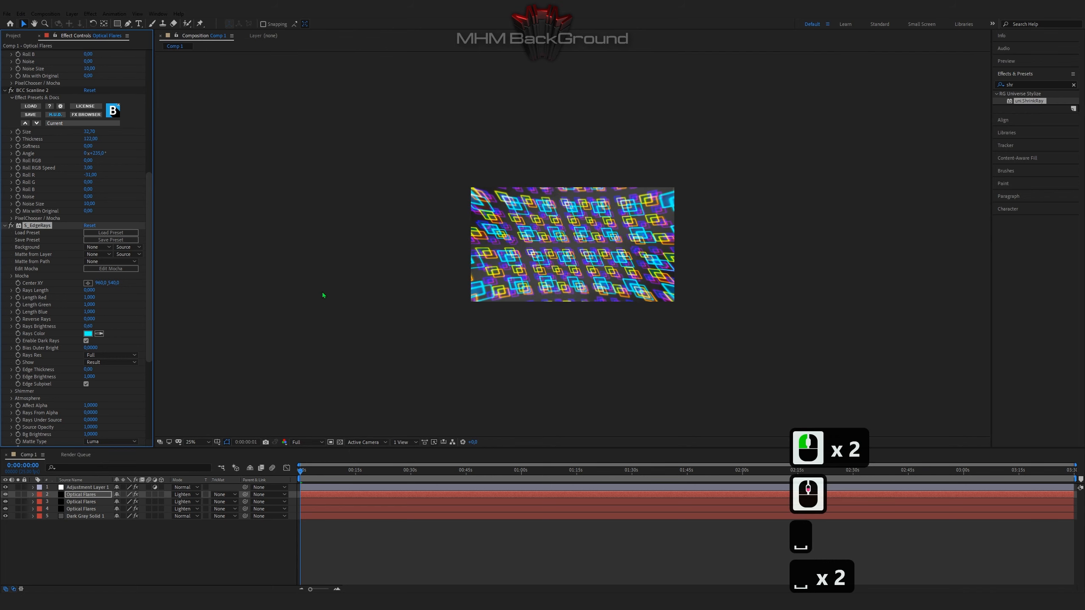
key("space")
scroll(322, 295, "up", 2)
key("space")
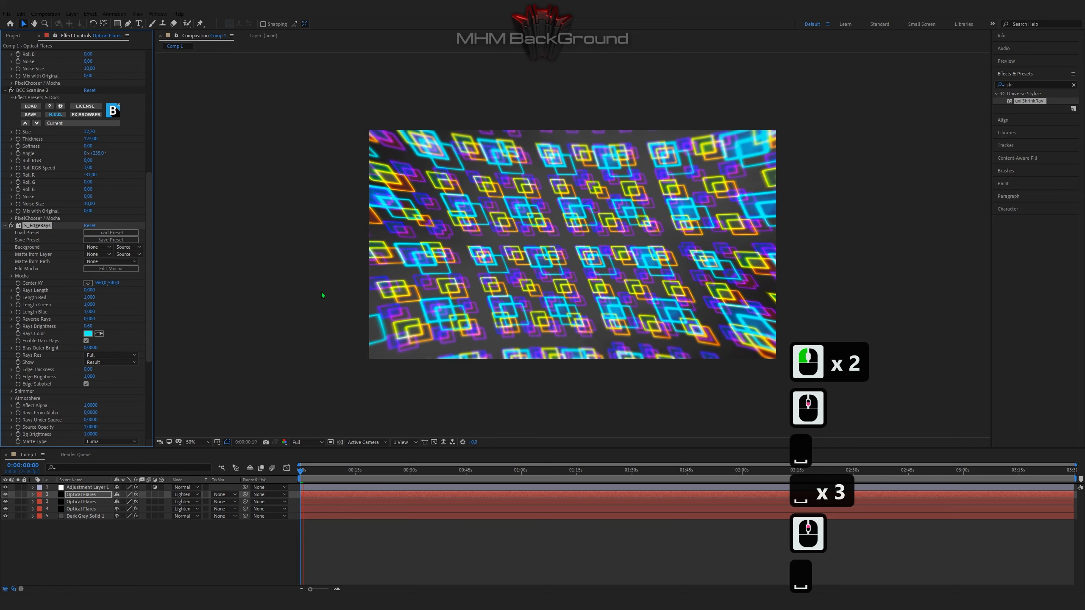
key("space")
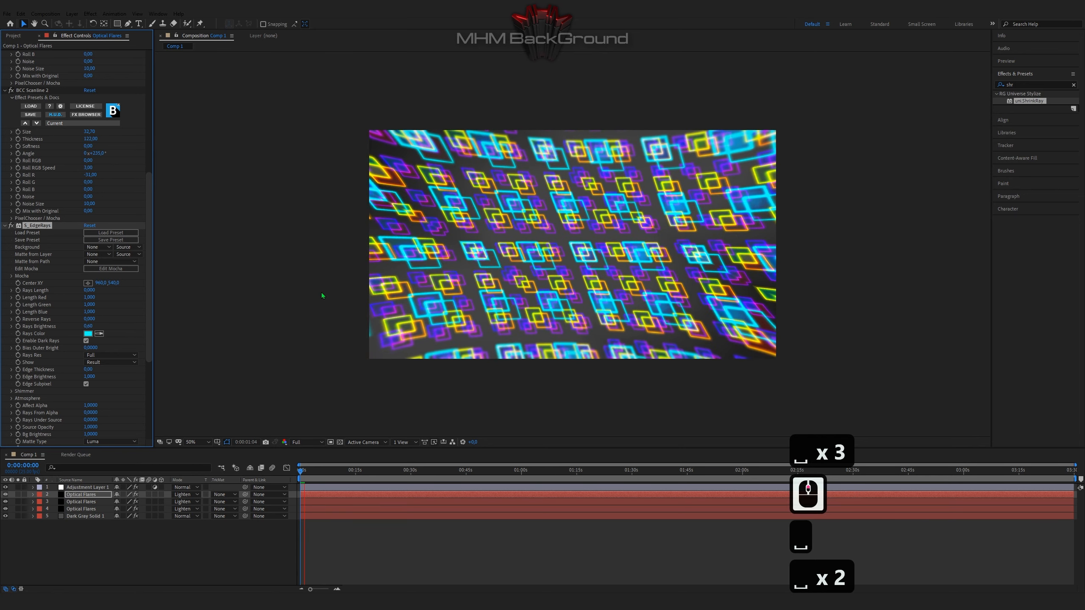
key("space")
key("space")
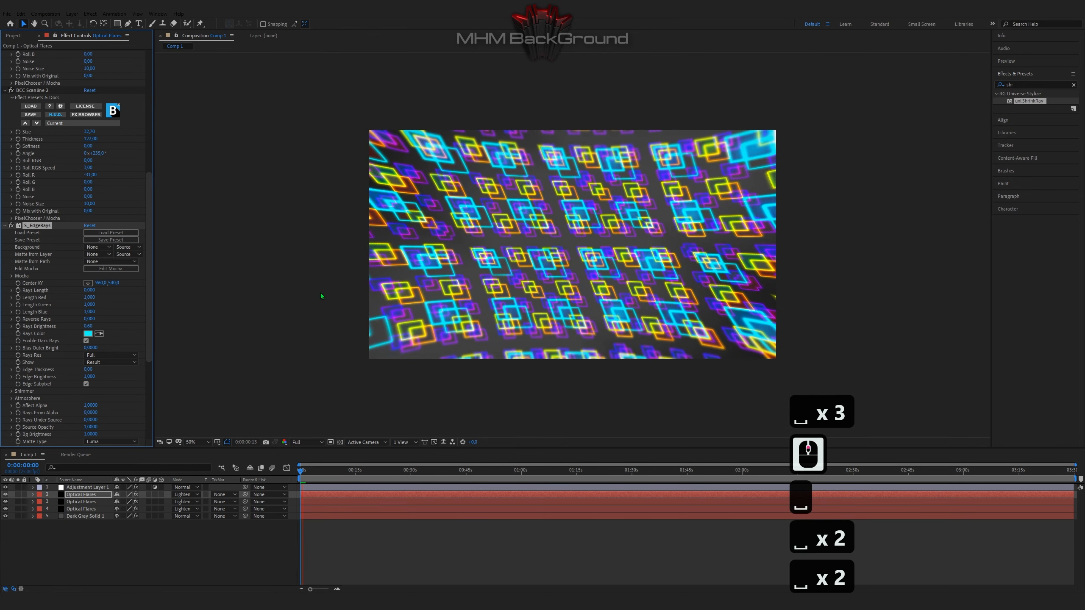
key("space")
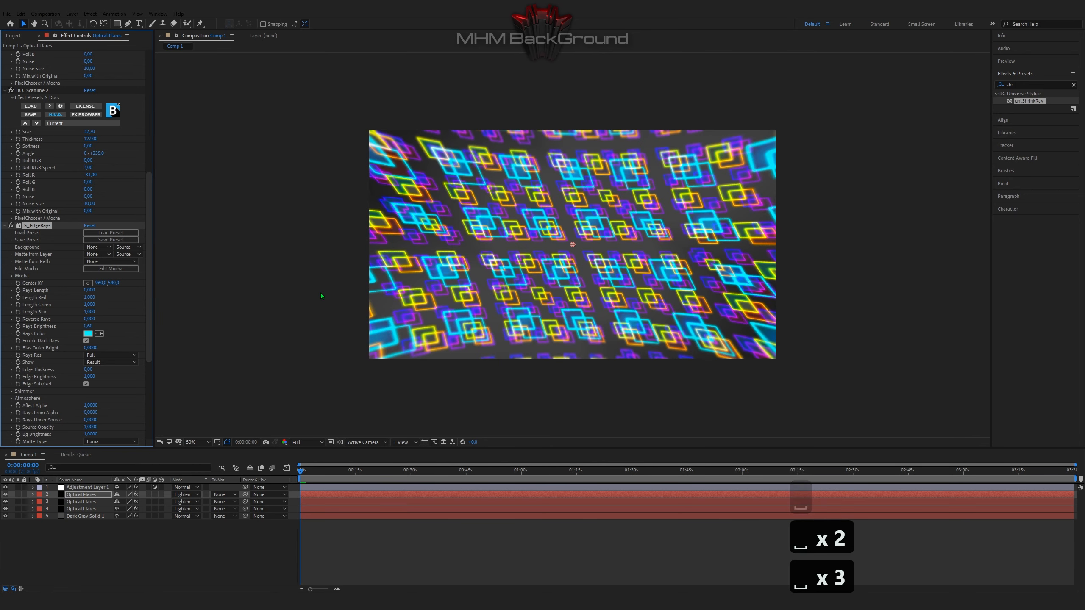